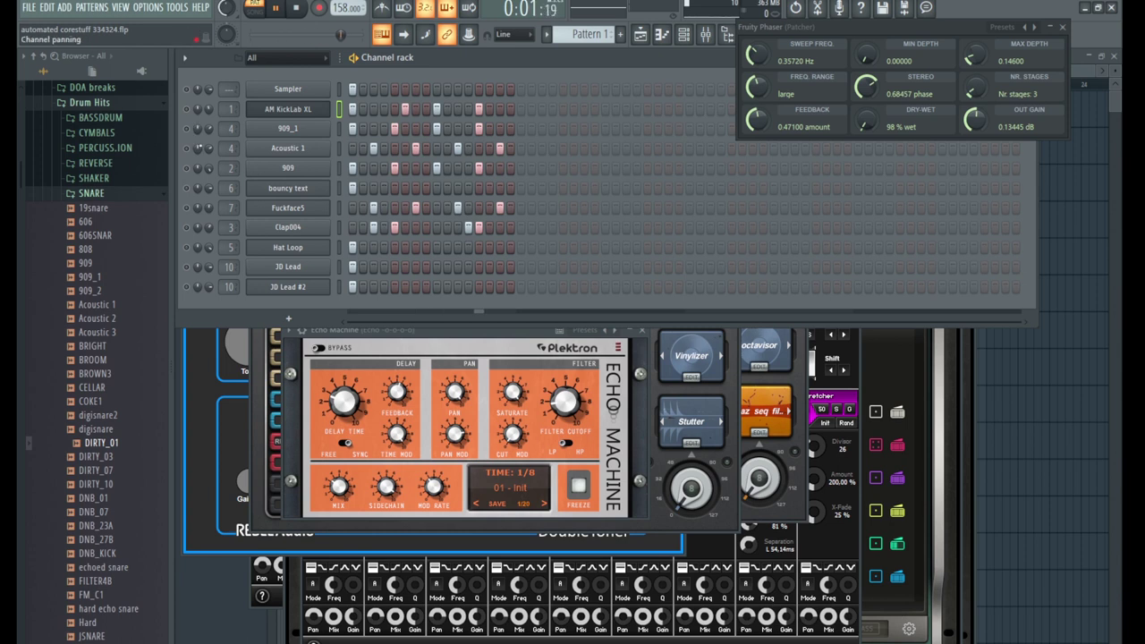
Unmute the 909_1, Acoustic 1, 909, Fuckface5 and bouncy text channels in the playing pattern
{"action": "left_click", "coordinate": [188, 129]}
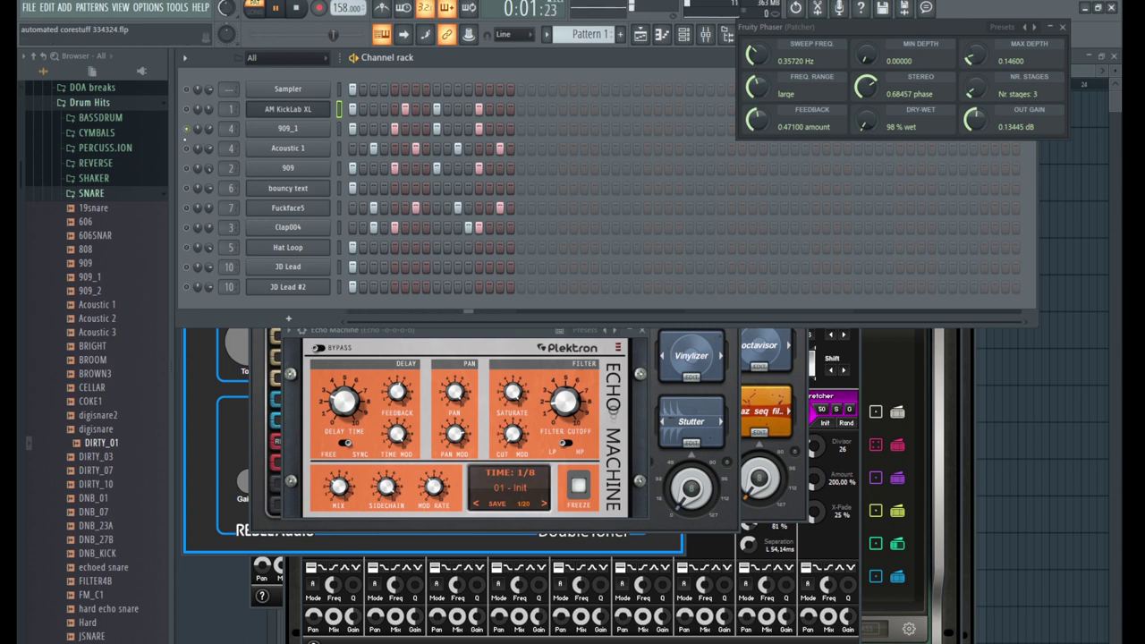
{"action": "left_click", "coordinate": [189, 149]}
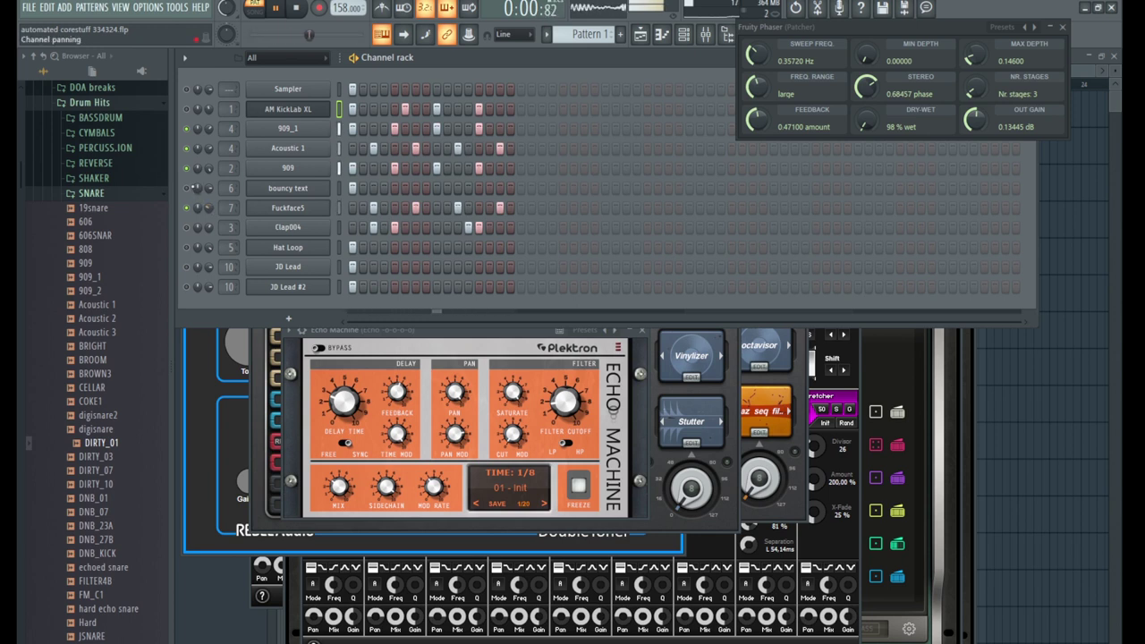
{"action": "left_click", "coordinate": [187, 168]}
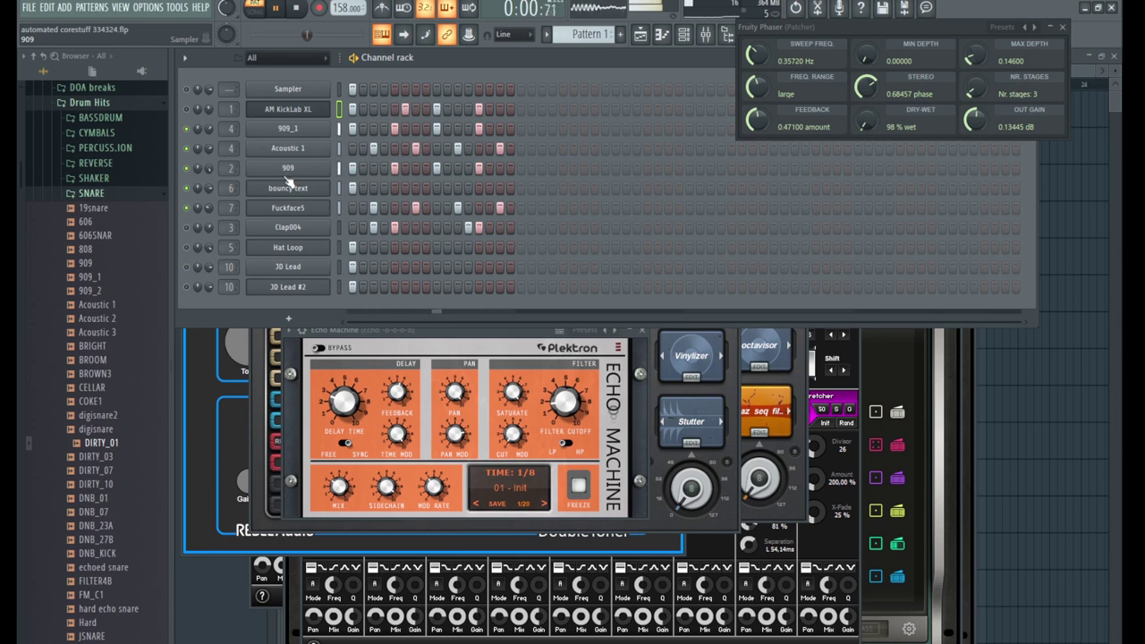
Load Looperator into effect slot 4 of the 909 channel's mixer track, Kickz II
{"action": "left_click", "coordinate": [289, 169]}
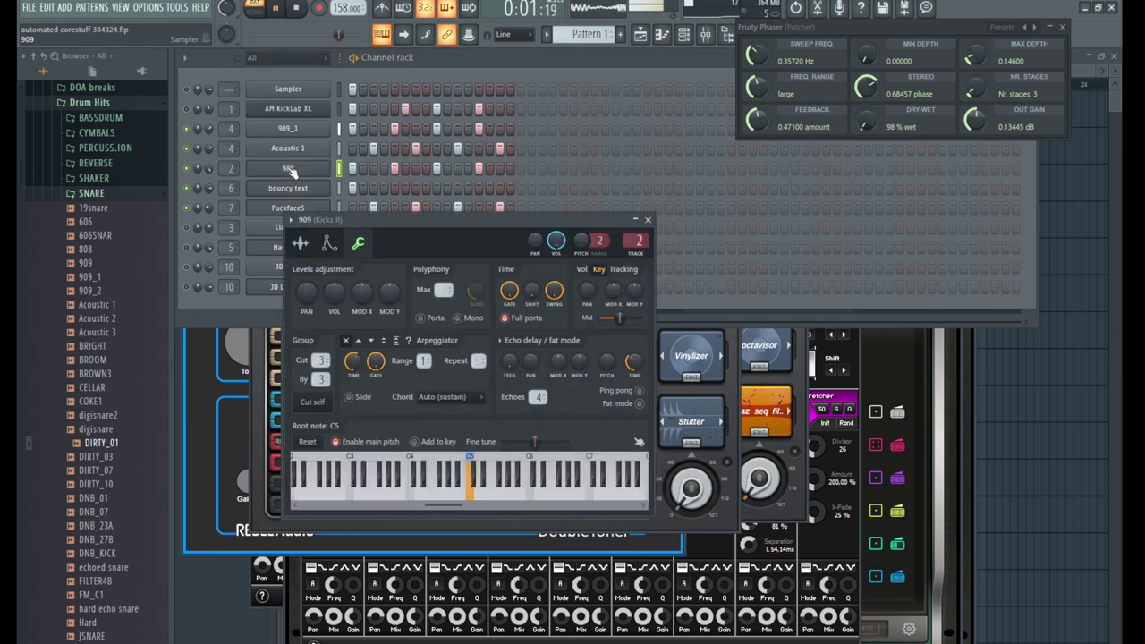
{"action": "key", "text": "F9"}
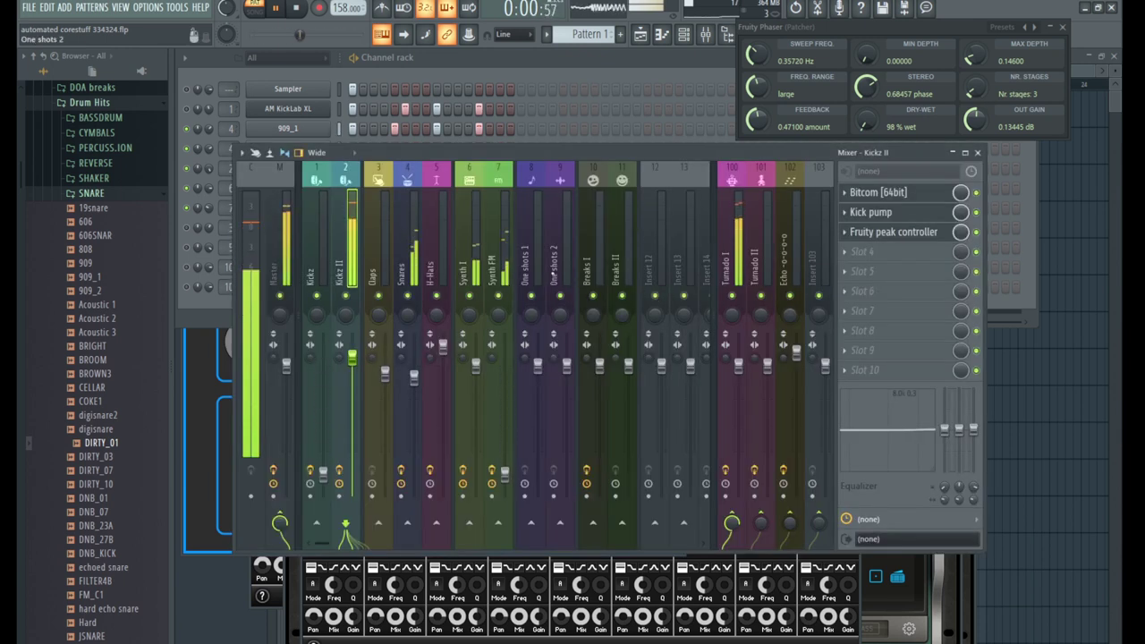
{"action": "left_click", "coordinate": [859, 251]}
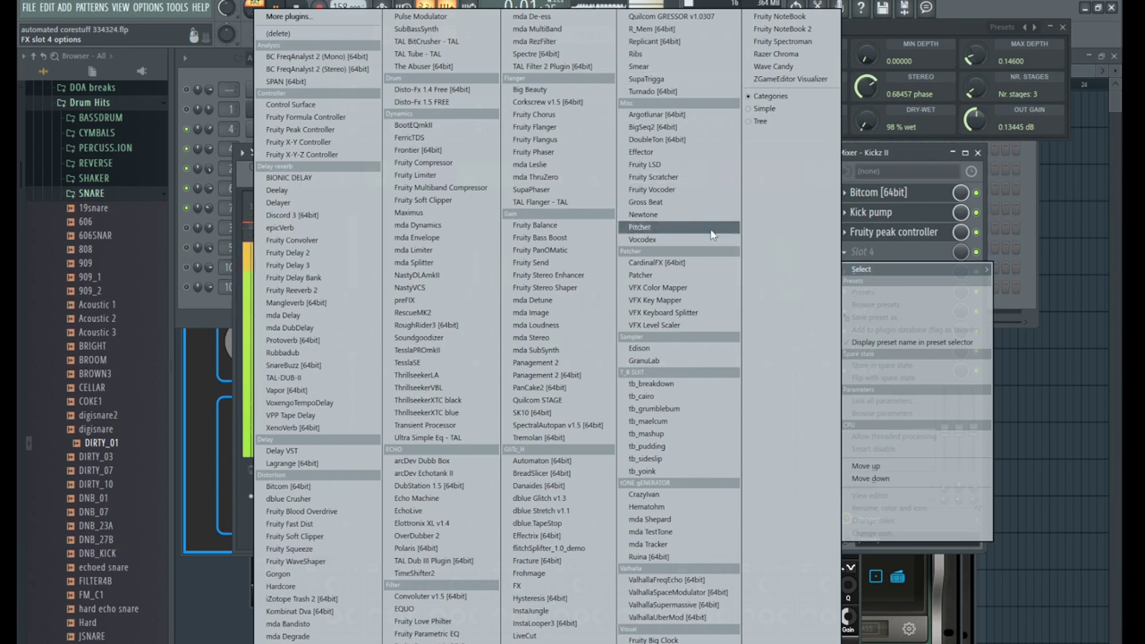
{"action": "left_click", "coordinate": [729, 428]}
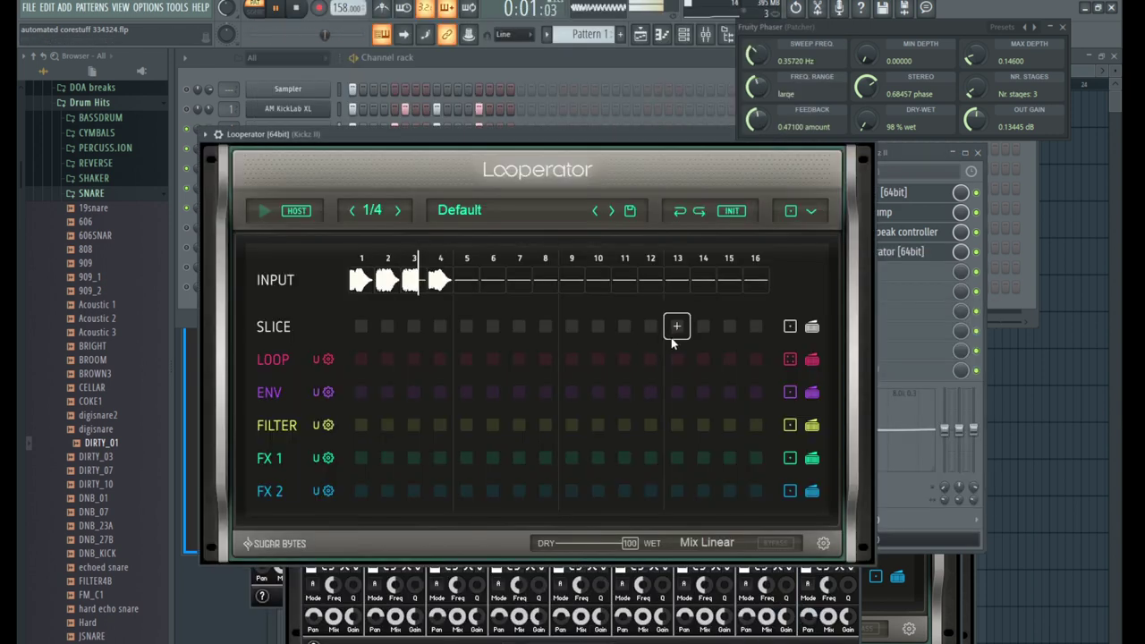
Place a random loop on step 1 of Looperator's LOOP row and set the sequence rate to 1/2
{"action": "left_click", "coordinate": [378, 358]}
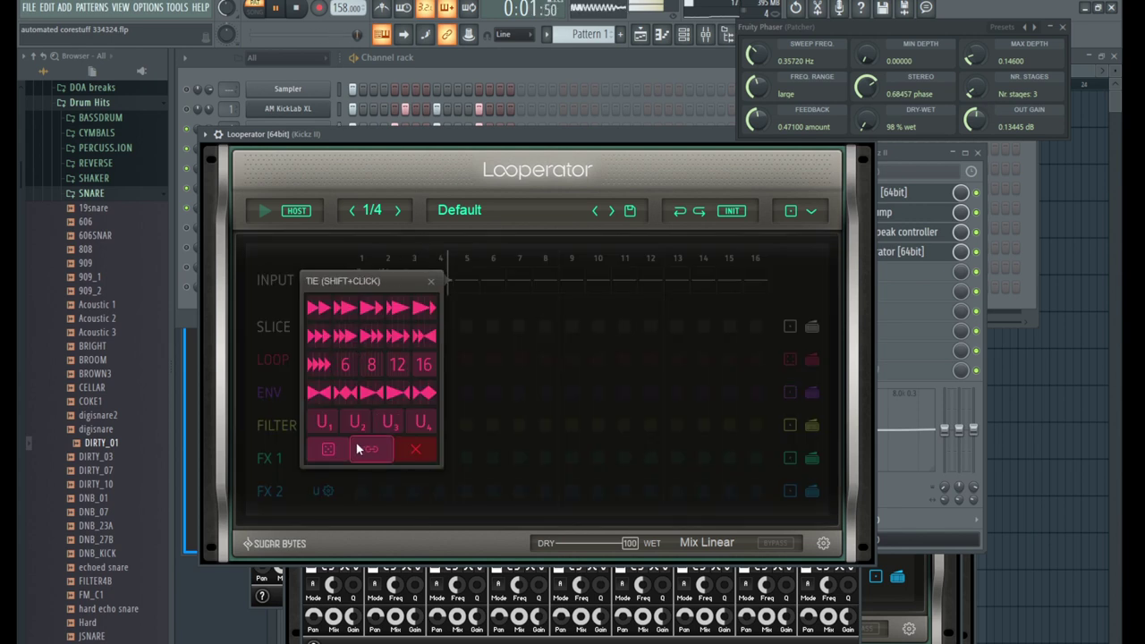
{"action": "left_click", "coordinate": [306, 450]}
{"action": "left_click", "coordinate": [398, 211]}
{"action": "left_click", "coordinate": [397, 211]}
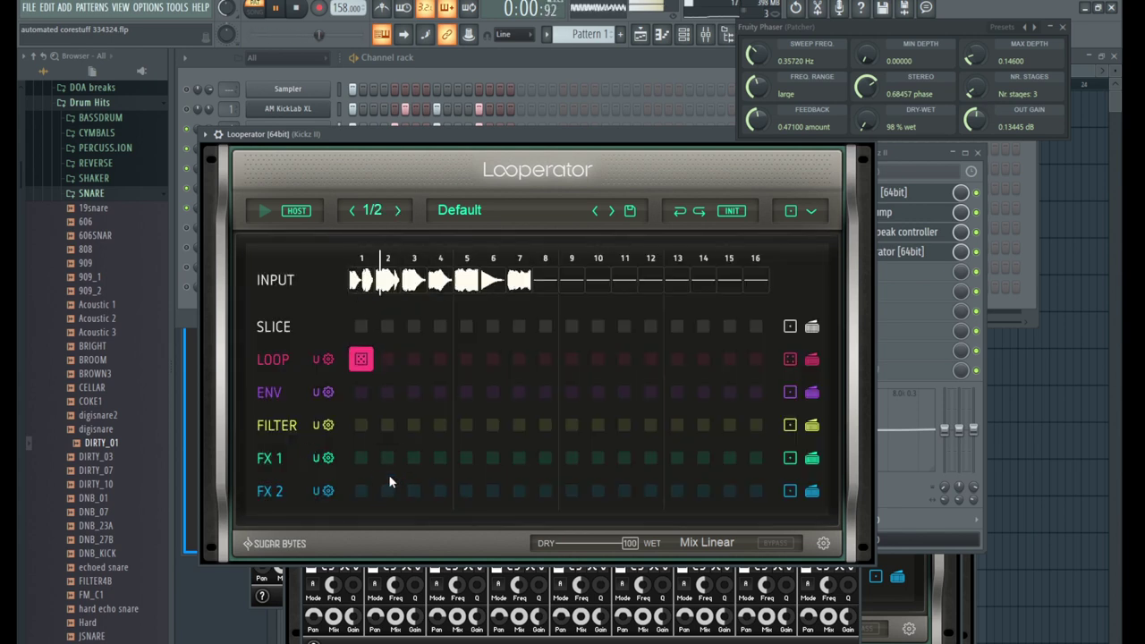
Set the FX 1 mix to 39 and place Distortion 2 on step 1 of the FX 1 row
{"action": "left_click", "coordinate": [362, 456]}
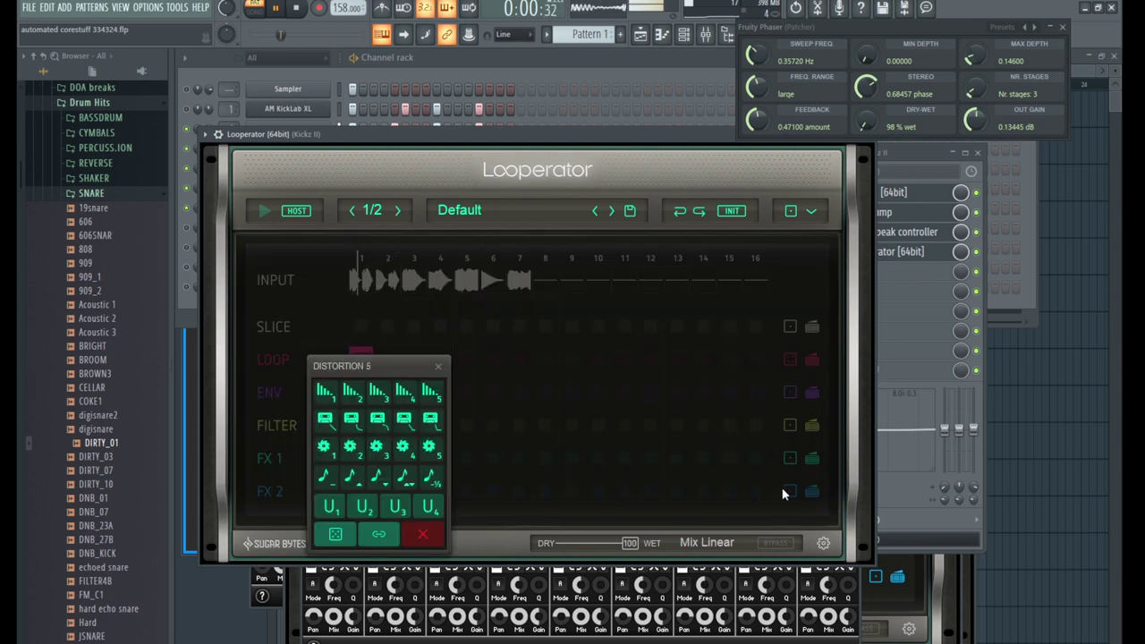
{"action": "left_click", "coordinate": [799, 463]}
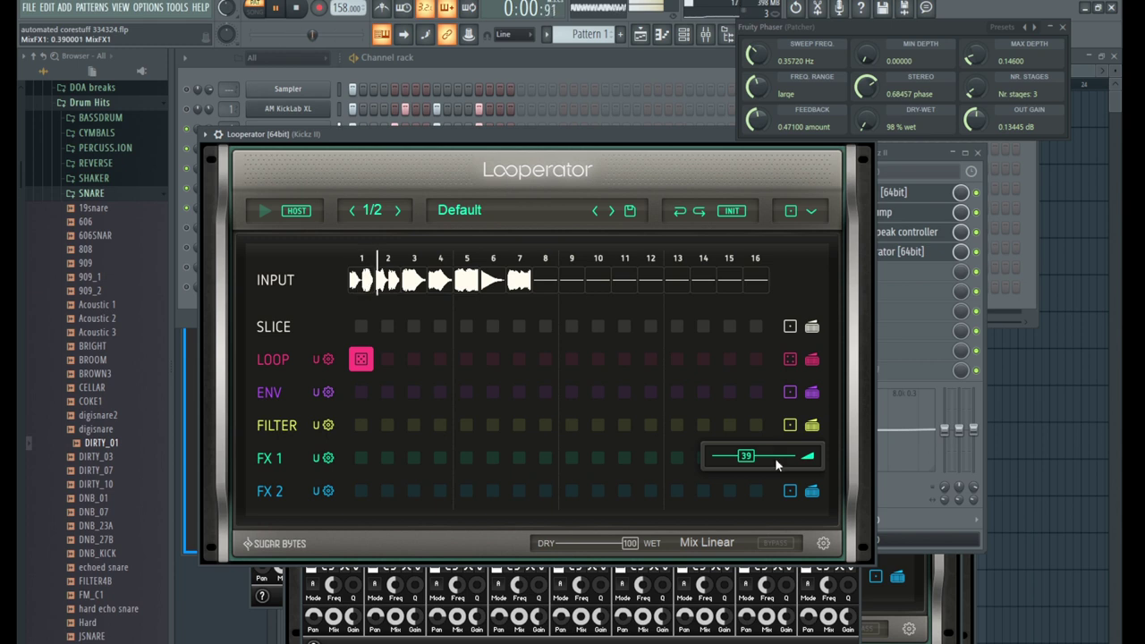
{"action": "left_click", "coordinate": [367, 460]}
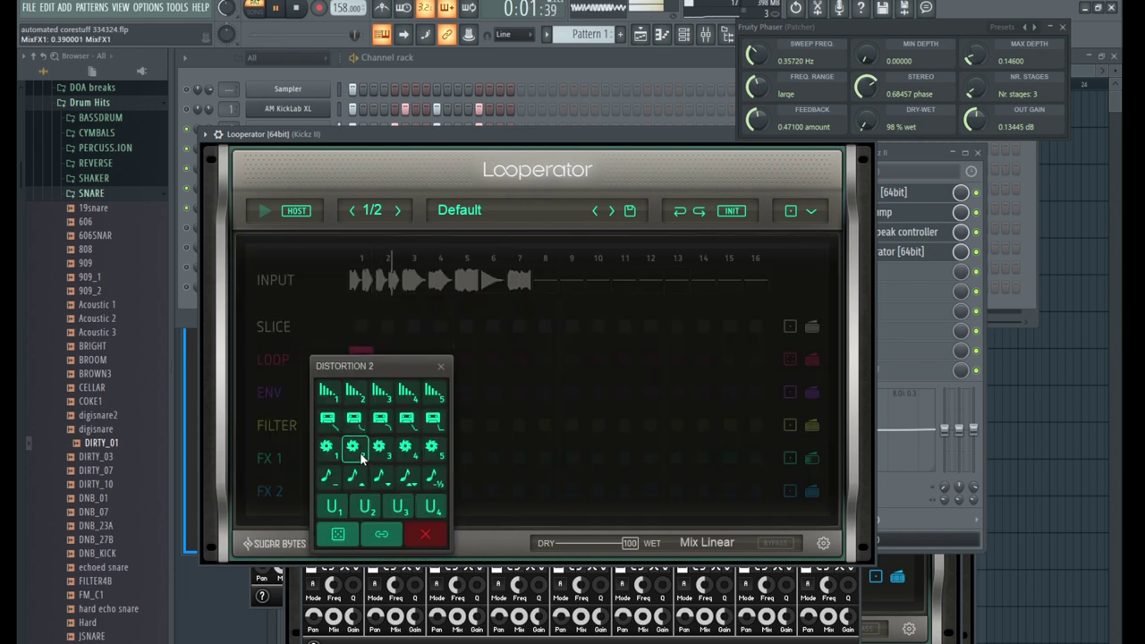
{"action": "left_click", "coordinate": [354, 449]}
Place a random effect on step 2 of the FX 2 row
{"action": "left_click", "coordinate": [383, 488]}
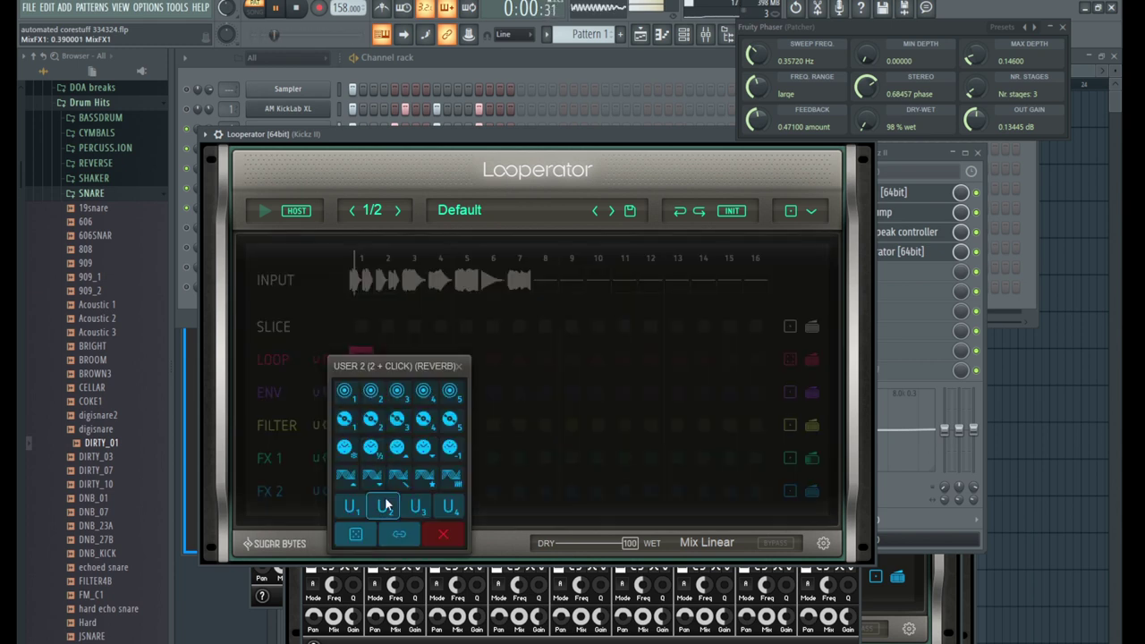
{"action": "left_click", "coordinate": [355, 534]}
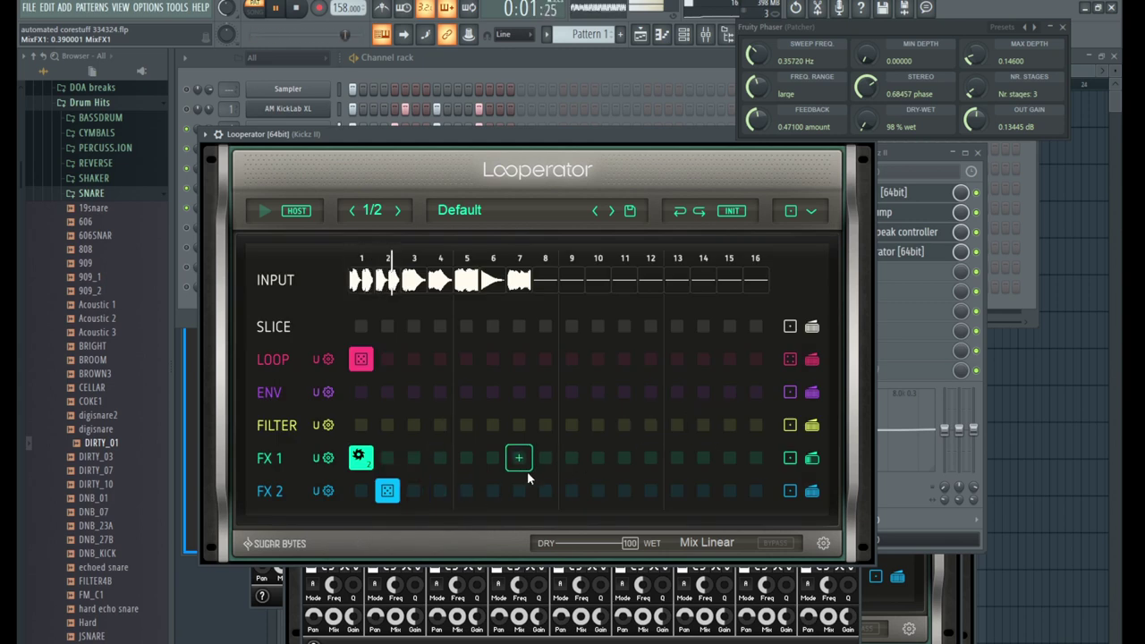
{"action": "left_click", "coordinate": [390, 491]}
{"action": "left_click", "coordinate": [360, 535]}
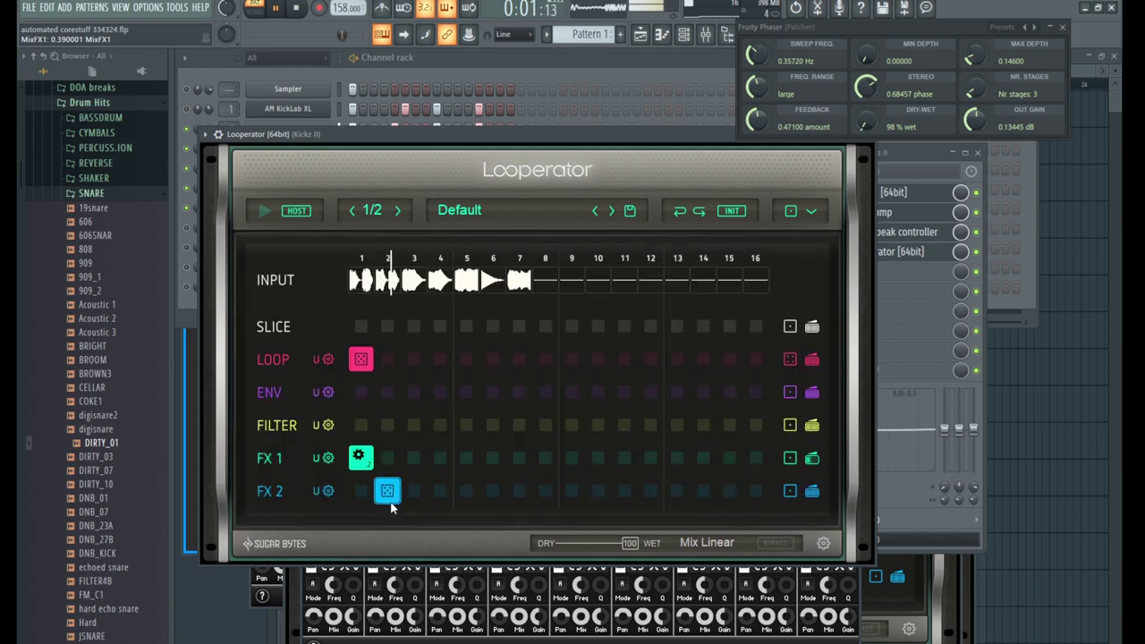
Place Distortion 3 on step 2 of the FX 1 row and clear the effect on FX 2's step 2
{"action": "left_click", "coordinate": [388, 459]}
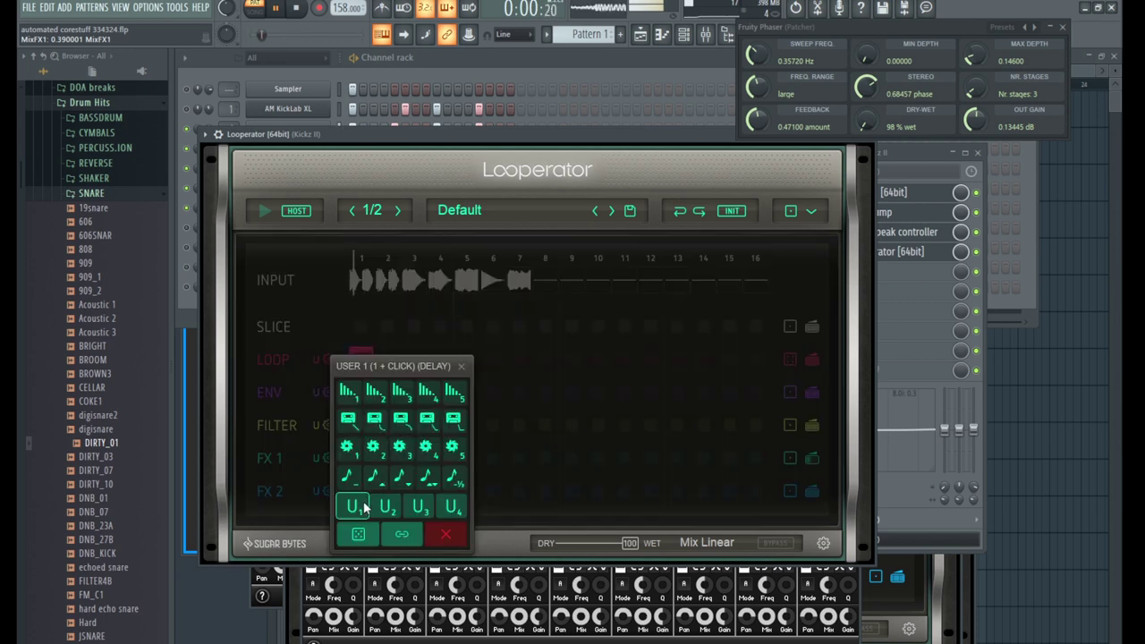
{"action": "left_click", "coordinate": [400, 449]}
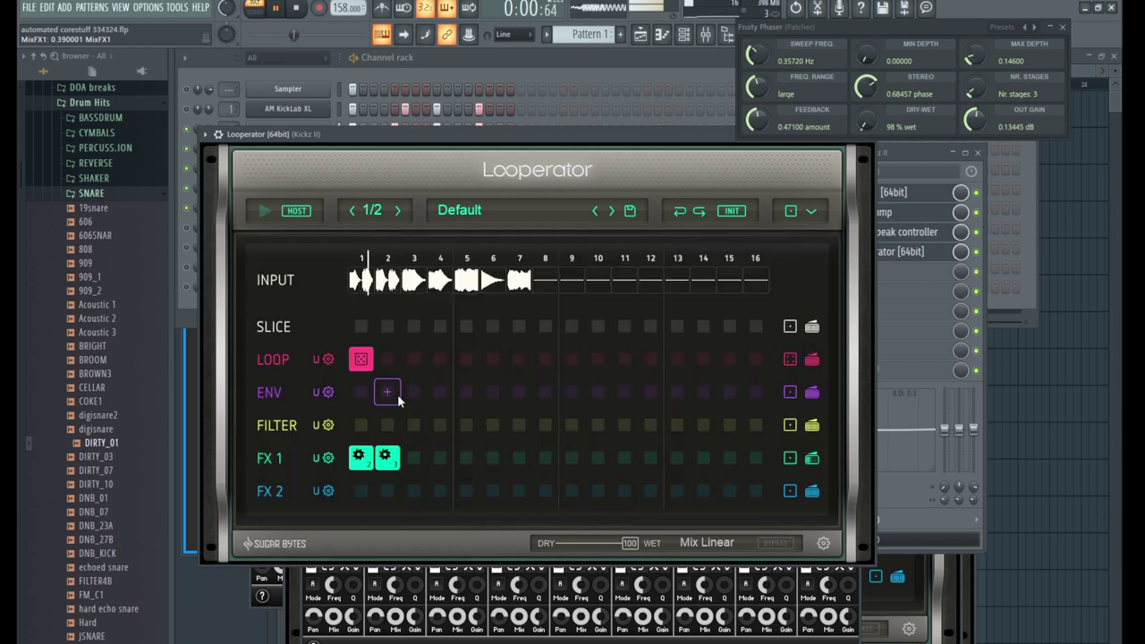
Solo the bouncy text channel and bring Clap004, AM KickLab XL and 909 back into the pattern
{"action": "left_click", "coordinate": [198, 108]}
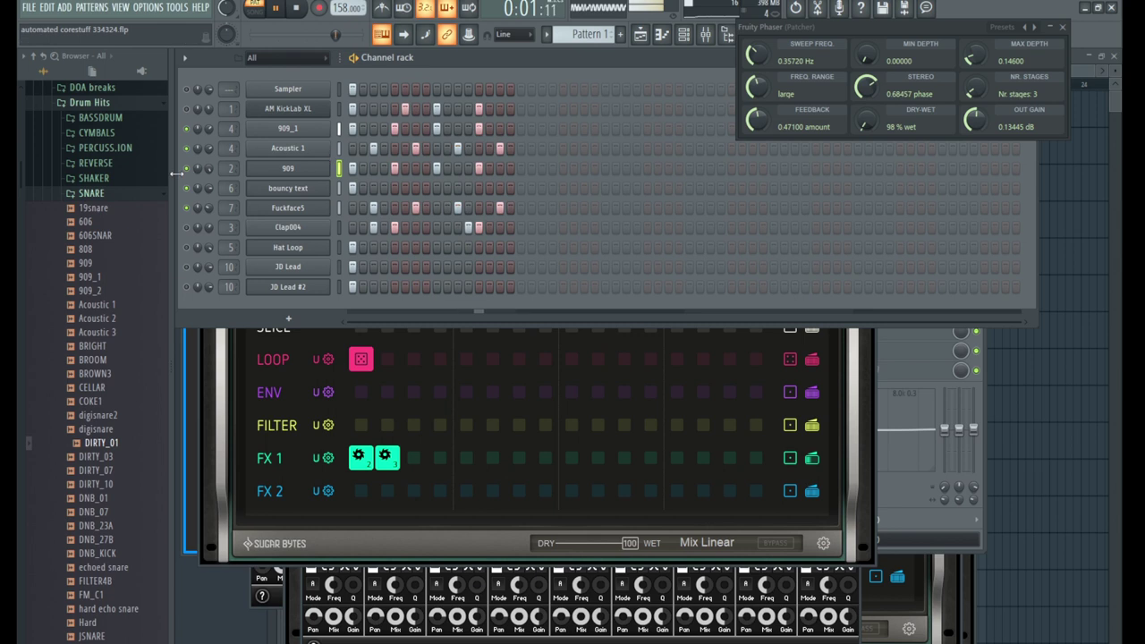
{"action": "right_click", "coordinate": [189, 190]}
{"action": "key", "text": "Escape"}
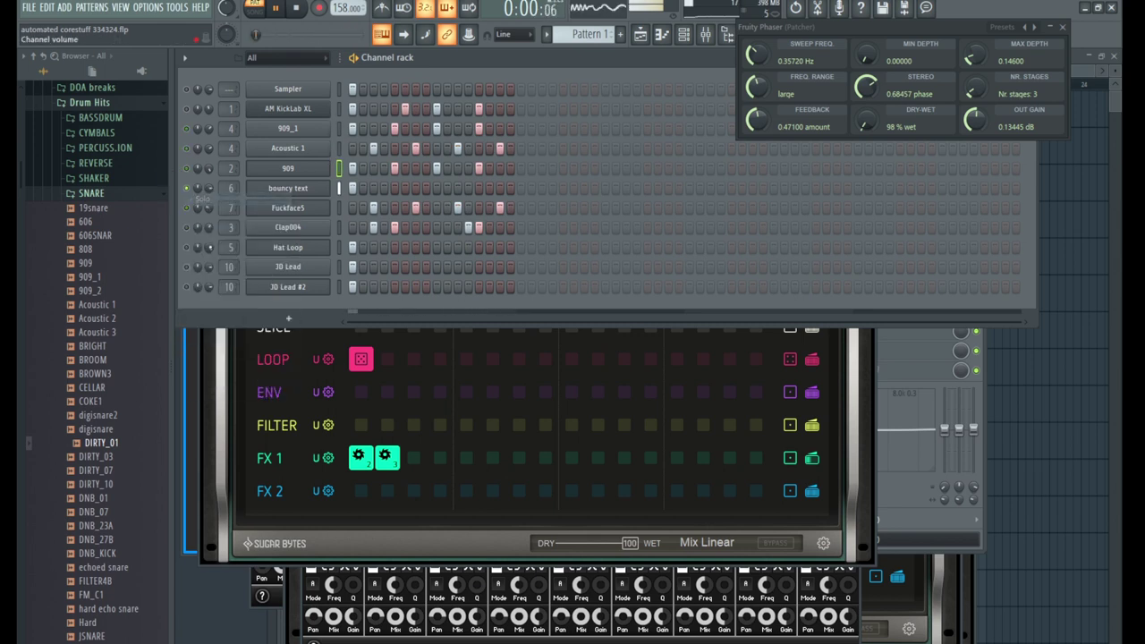
{"action": "left_click", "coordinate": [188, 208]}
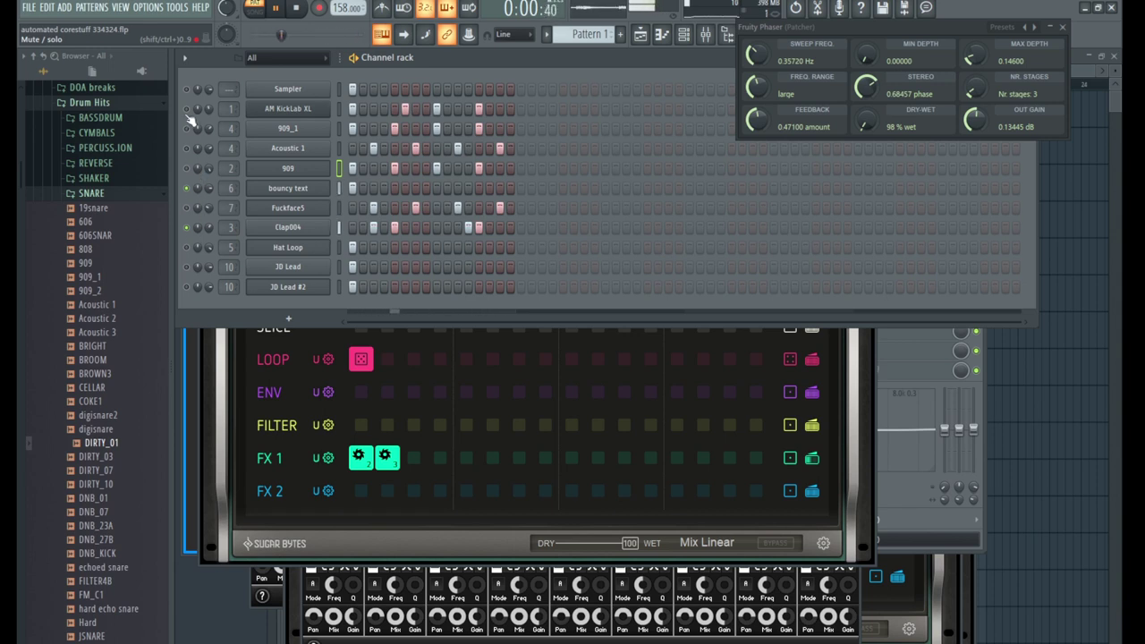
{"action": "left_click", "coordinate": [186, 189]}
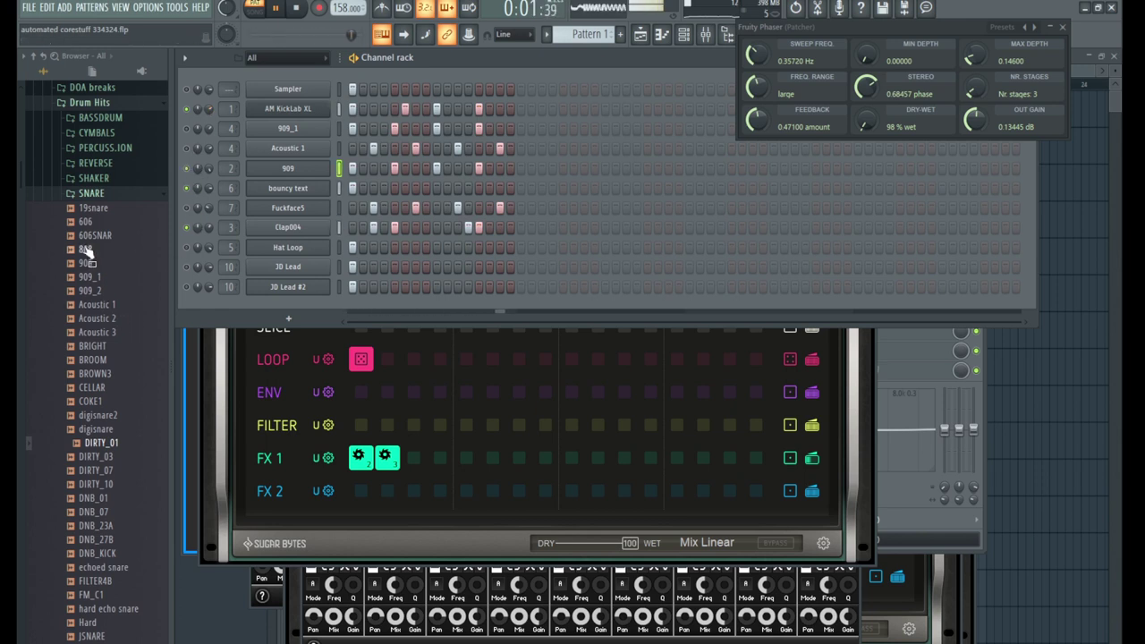
Collapse the 2018 sample folder and open the Kicks folder inside the 2023 folder
{"action": "left_click", "coordinate": [97, 106]}
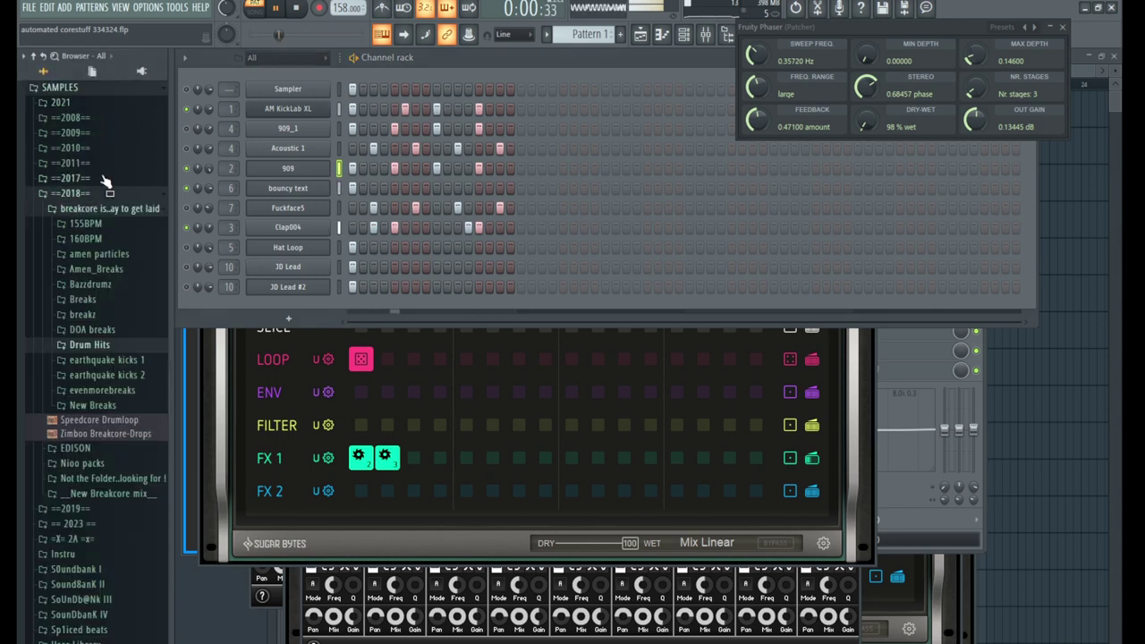
{"action": "left_click", "coordinate": [52, 194]}
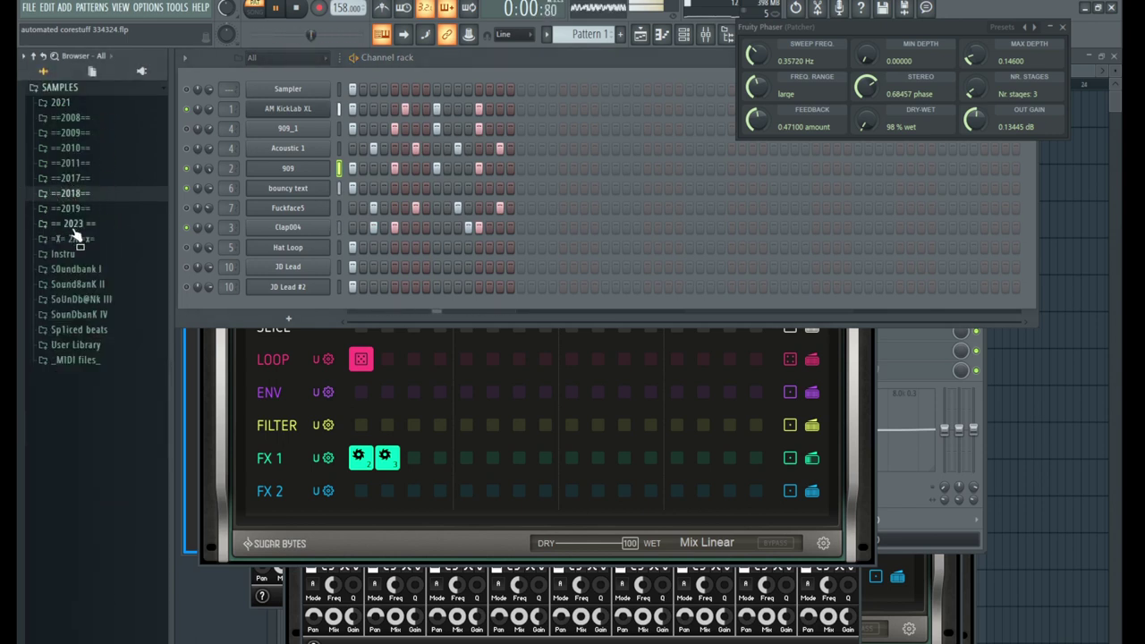
{"action": "left_click", "coordinate": [75, 224]}
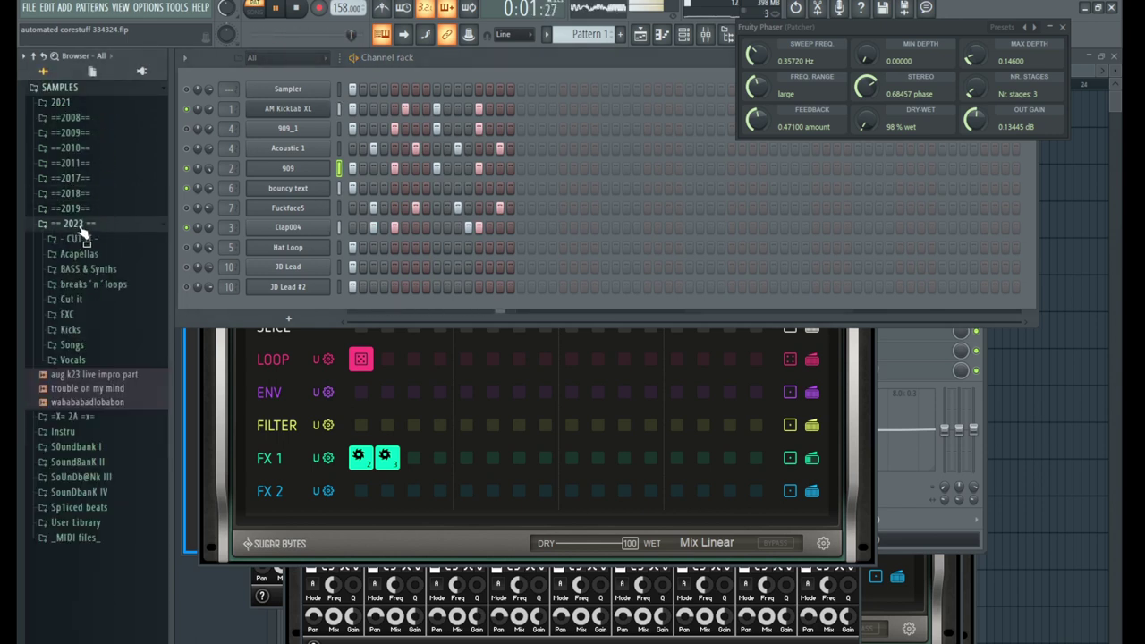
{"action": "left_click", "coordinate": [79, 331]}
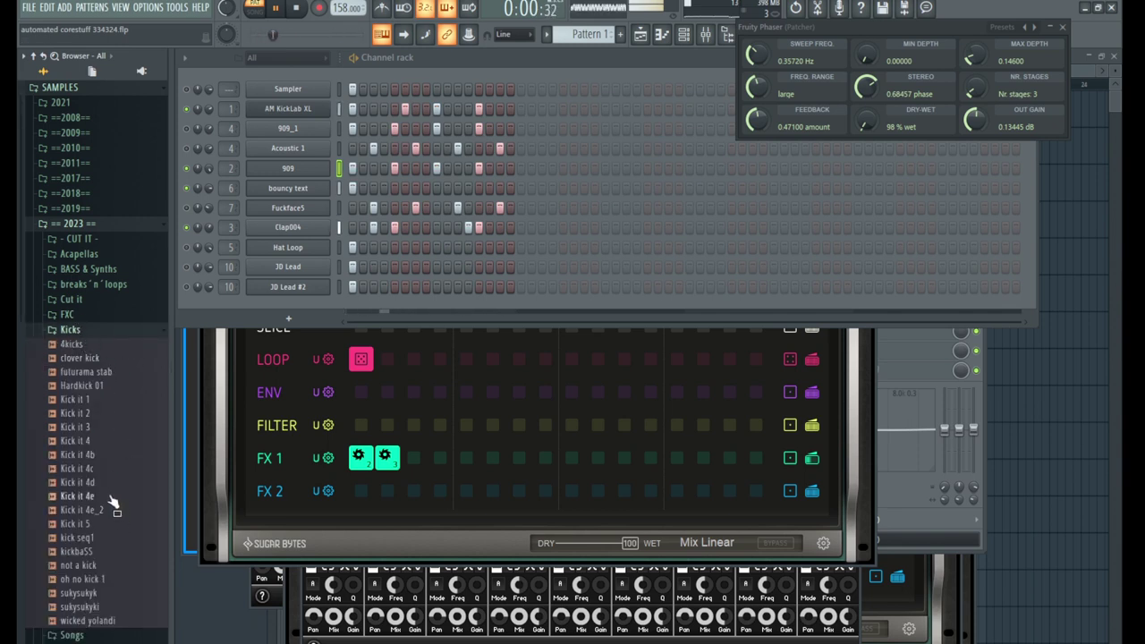
Add the Kick it 4e sample as a new channel on mixer track 2 and fill every fourth step
{"action": "left_click_drag", "start_coordinate": [100, 498], "coordinate": [298, 314]}
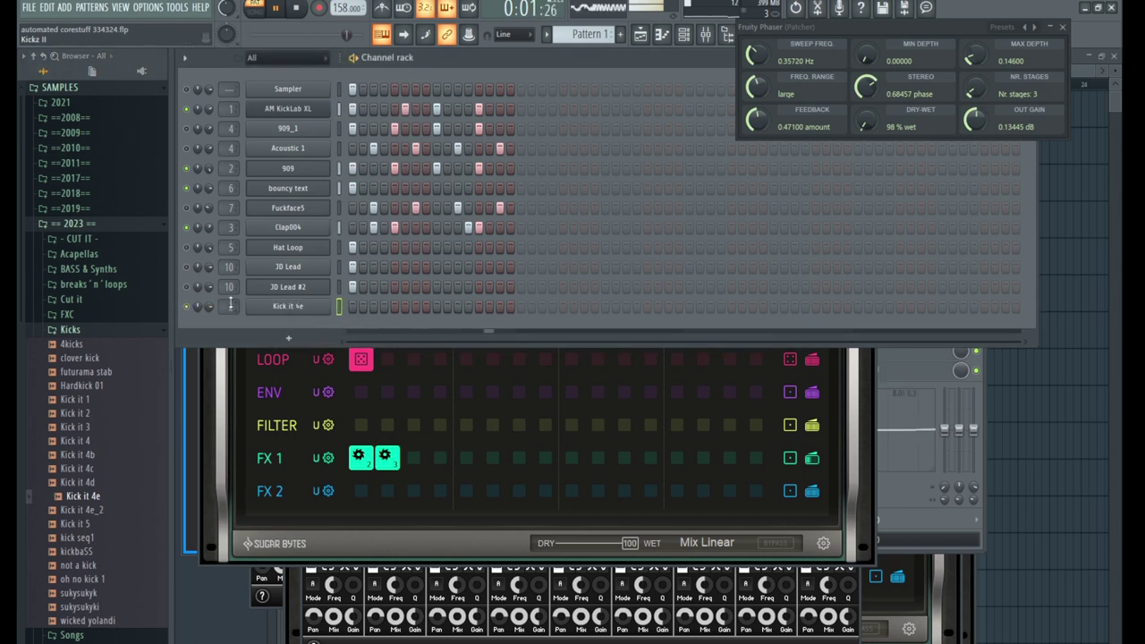
{"action": "right_click", "coordinate": [317, 306]}
{"action": "left_click", "coordinate": [452, 363]}
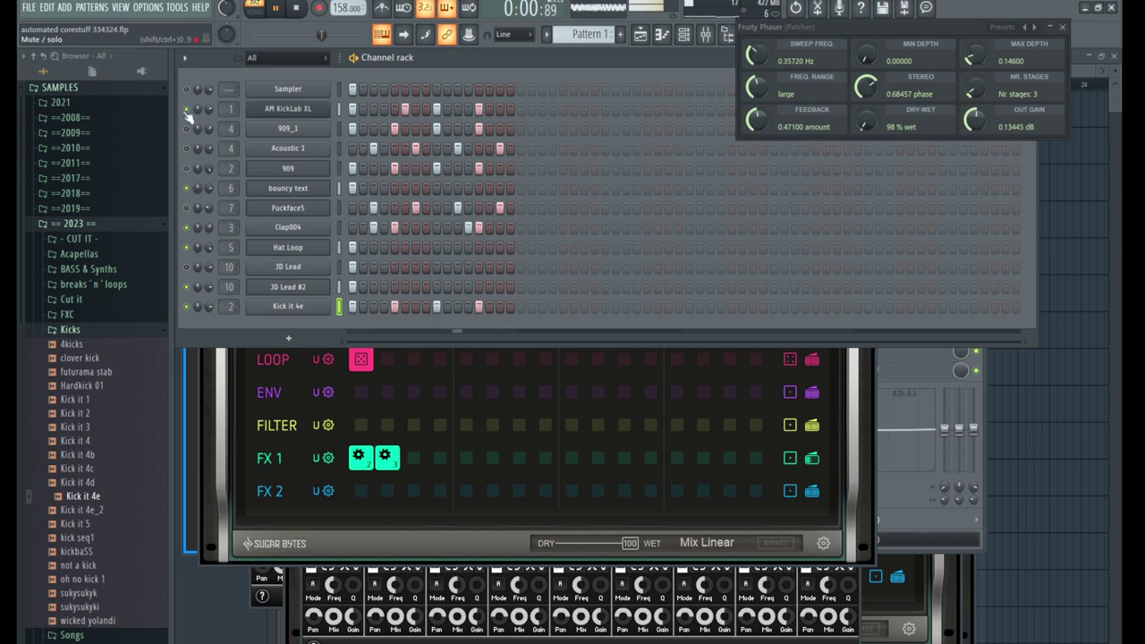
Restart the pattern playback and open the Turnado plugin on the Turnado I mixer track
{"action": "left_click", "coordinate": [299, 9]}
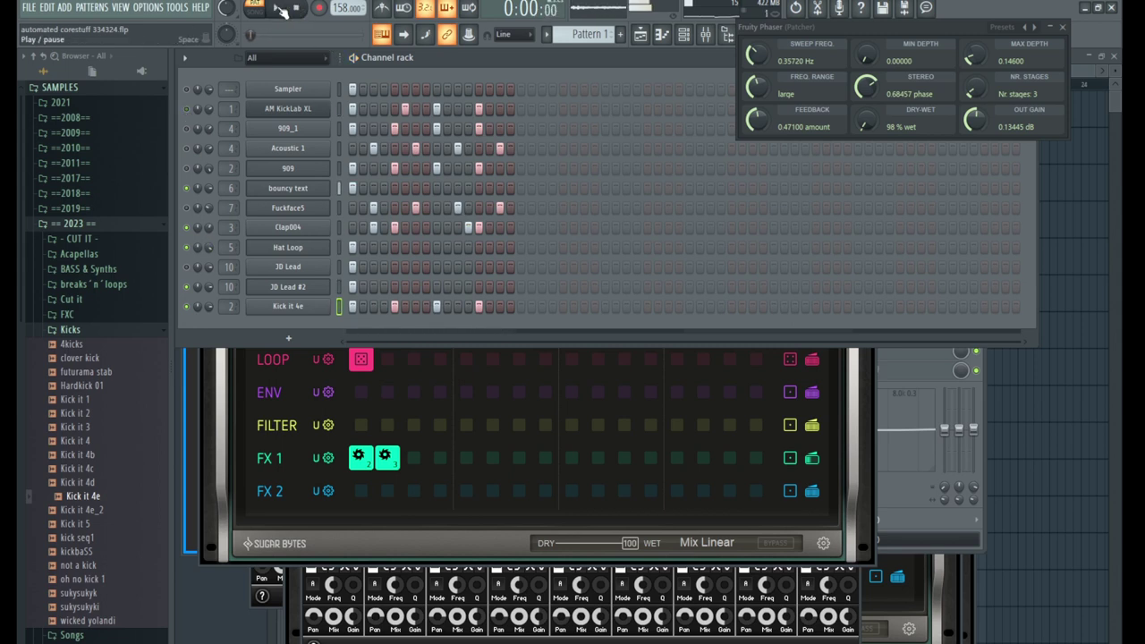
{"action": "left_click", "coordinate": [280, 9]}
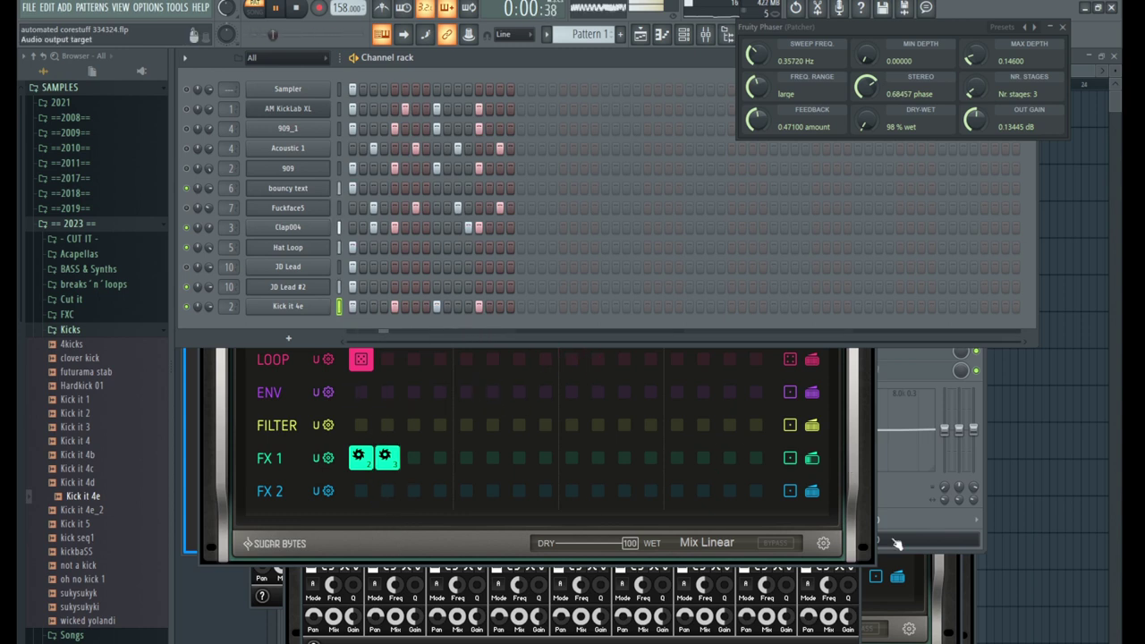
{"action": "key", "text": "F9"}
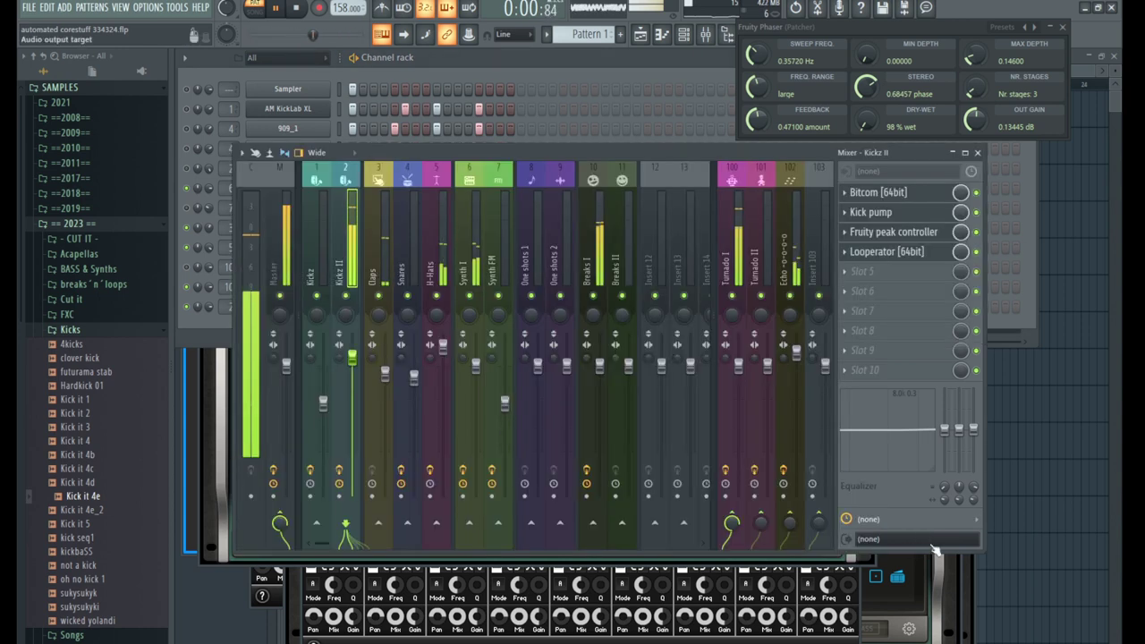
{"action": "left_click", "coordinate": [735, 233]}
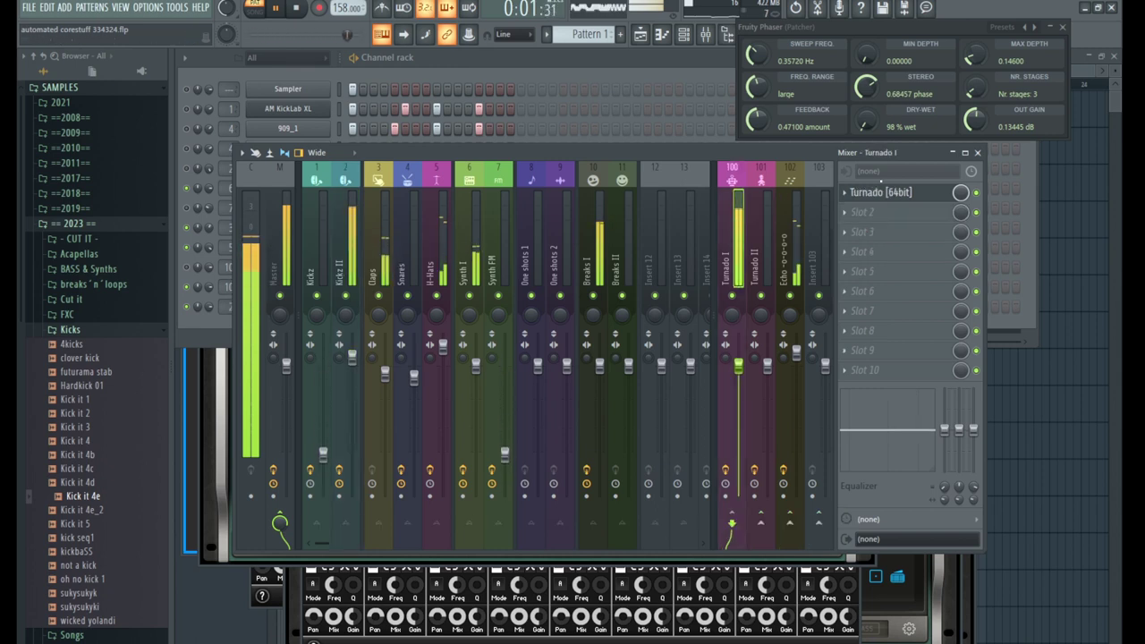
{"action": "left_click", "coordinate": [881, 192]}
{"action": "left_click", "coordinate": [881, 192]}
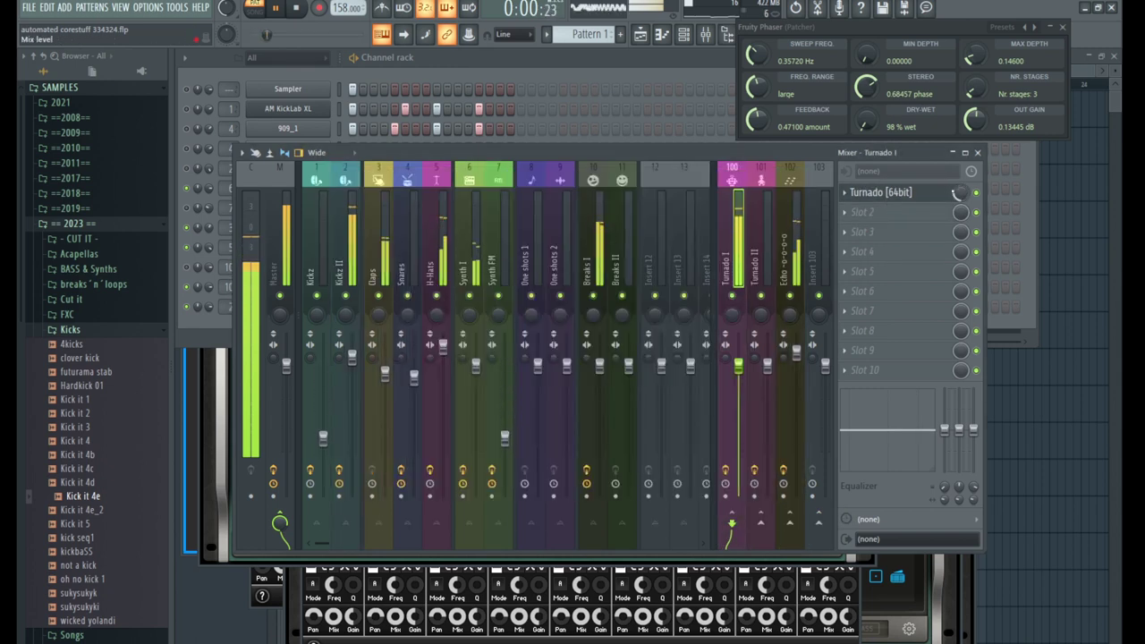
{"action": "left_click", "coordinate": [881, 192]}
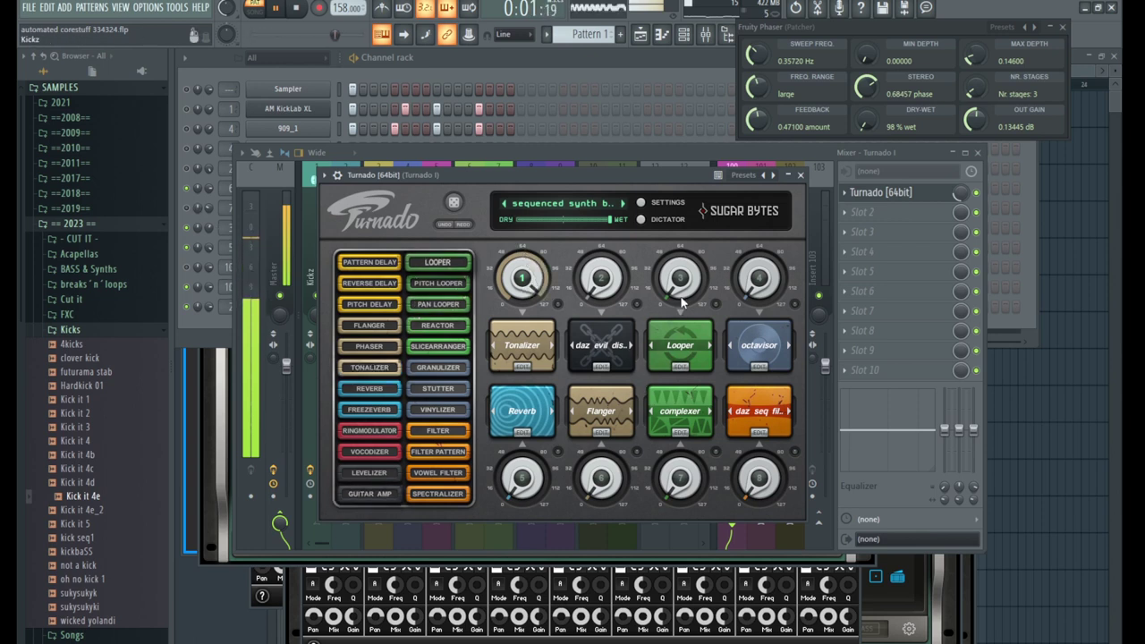
Mute the Kick it 4e and JD Lead #2 channels and unmute the 909 channel
{"action": "left_click", "coordinate": [192, 307]}
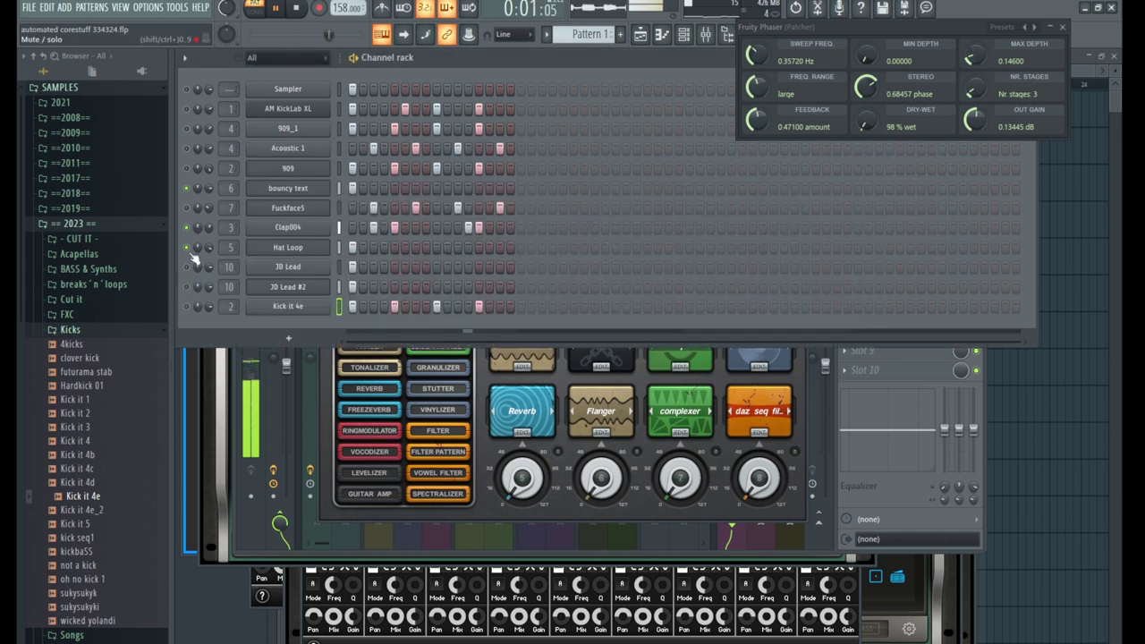
{"action": "left_click", "coordinate": [186, 168]}
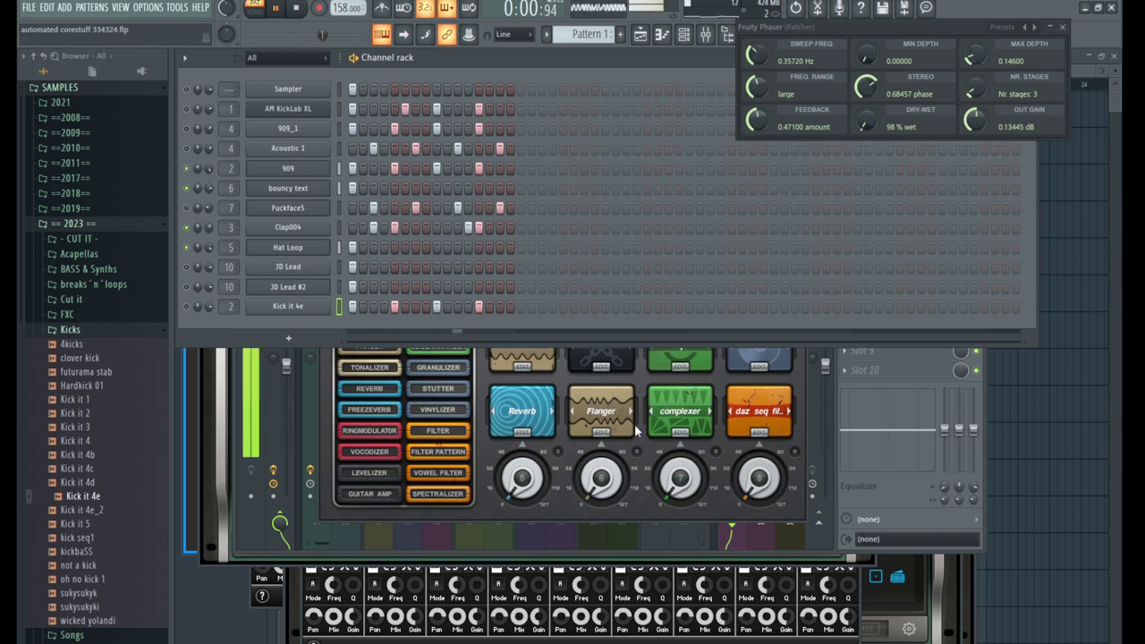
Return to the Turnado I effect, then open InstaJungle on the Master track and switch its Button 1 off
{"action": "left_click", "coordinate": [625, 447]}
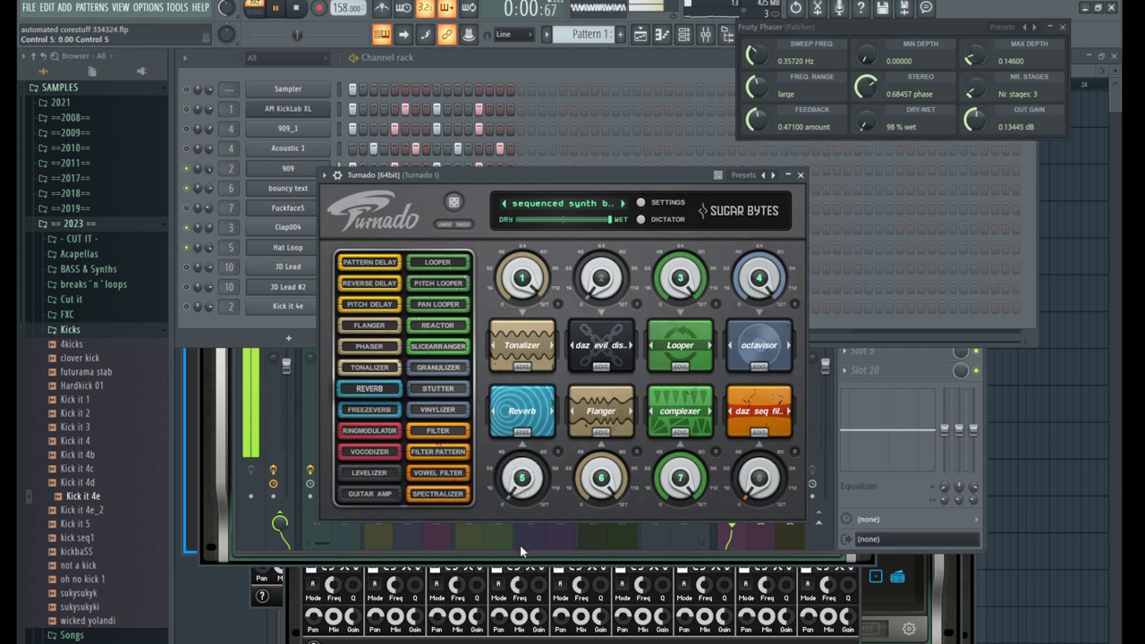
{"action": "key", "text": "F9"}
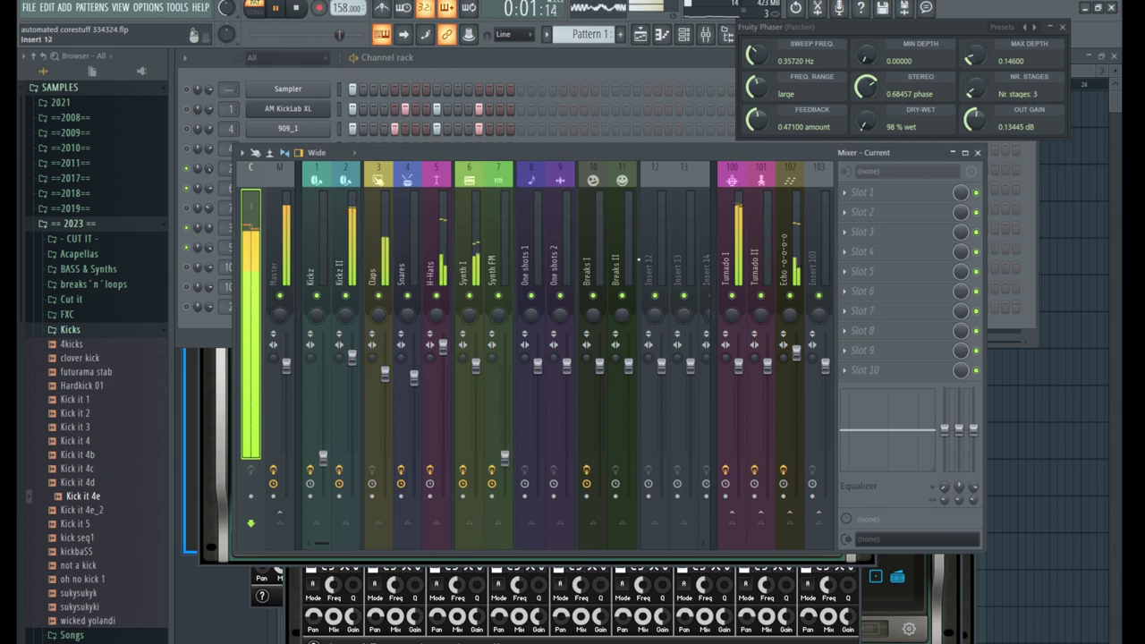
{"action": "left_click", "coordinate": [874, 193]}
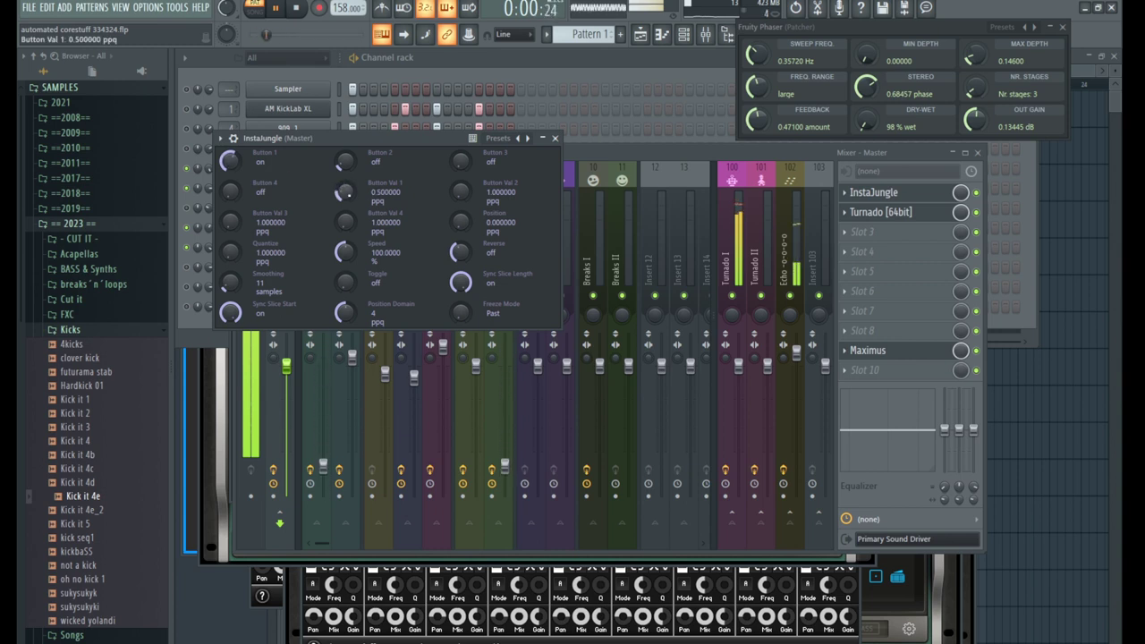
{"action": "left_click", "coordinate": [235, 162]}
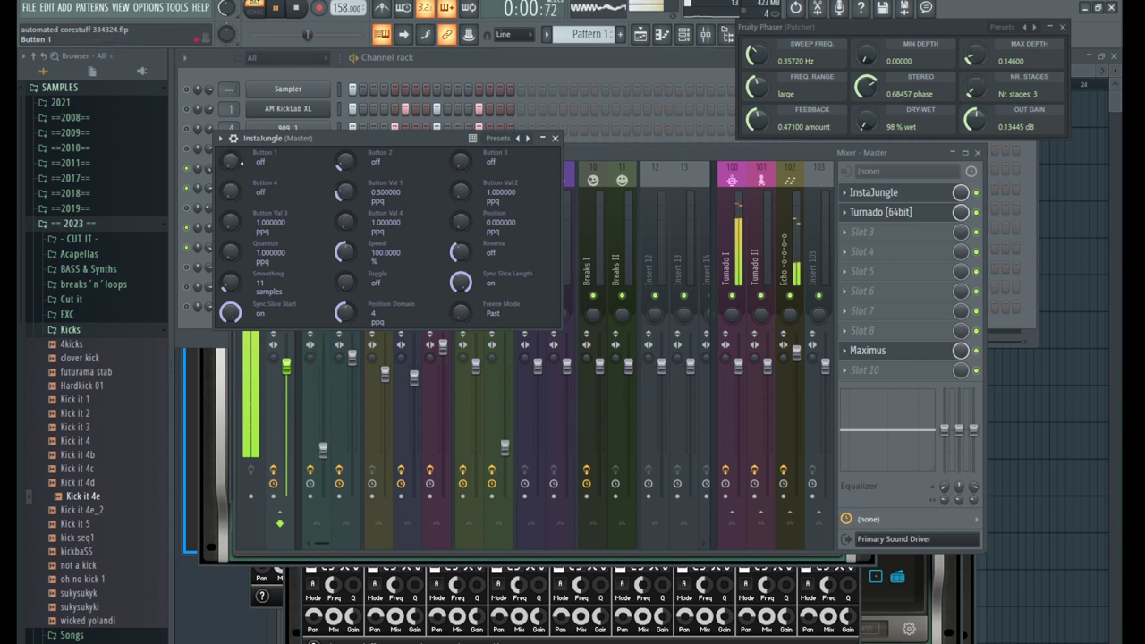
Open Turnado on the Master track, enable its Dictator and bring the dry/wet balance down to 0
{"action": "left_click", "coordinate": [422, 77]}
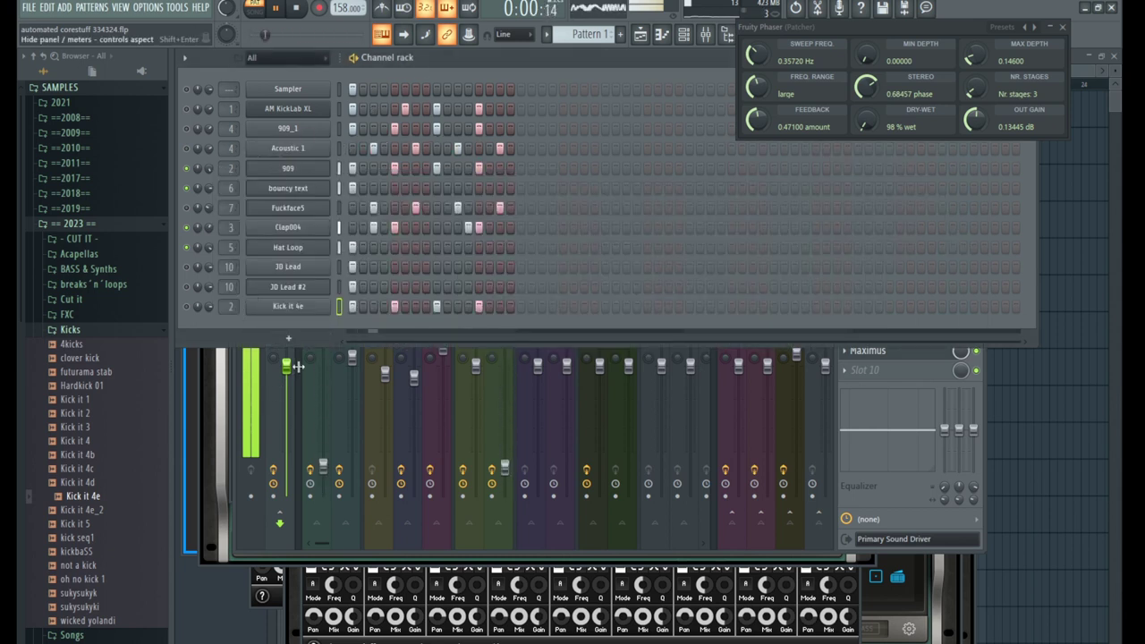
{"action": "left_click", "coordinate": [279, 391]}
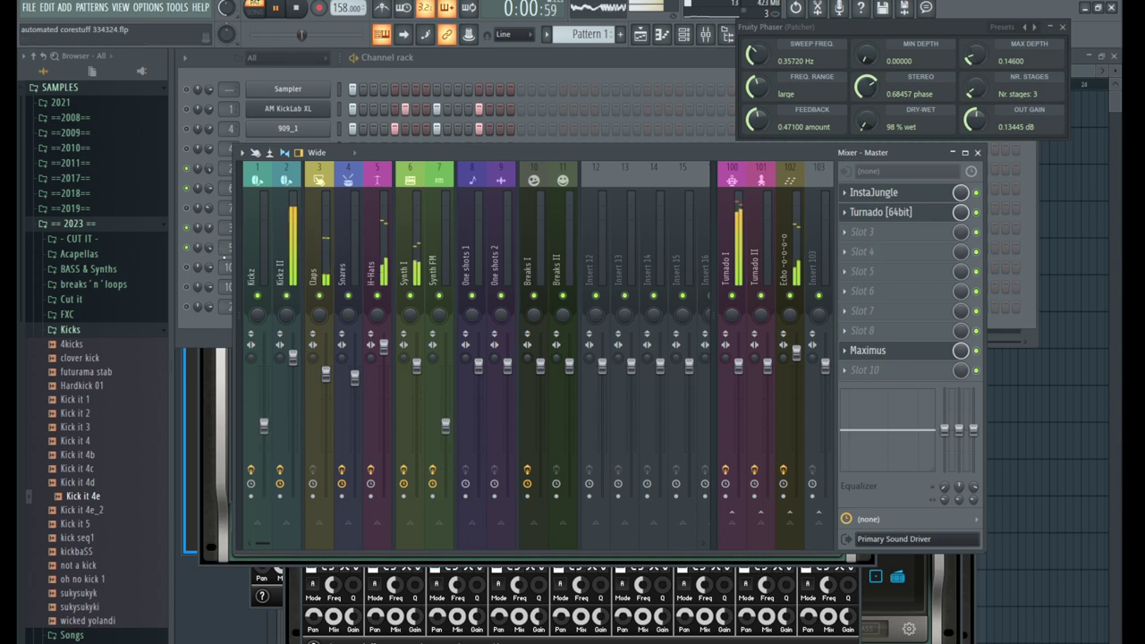
{"action": "scroll", "coordinate": [239, 254], "scroll_direction": "left", "scroll_amount": 2}
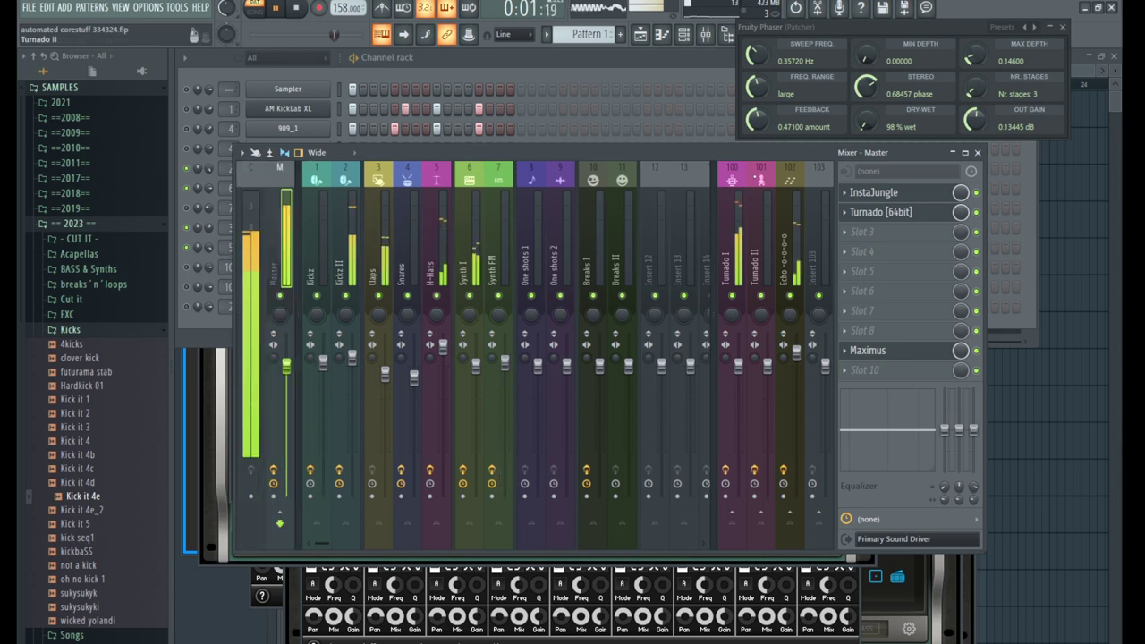
{"action": "left_click", "coordinate": [880, 212]}
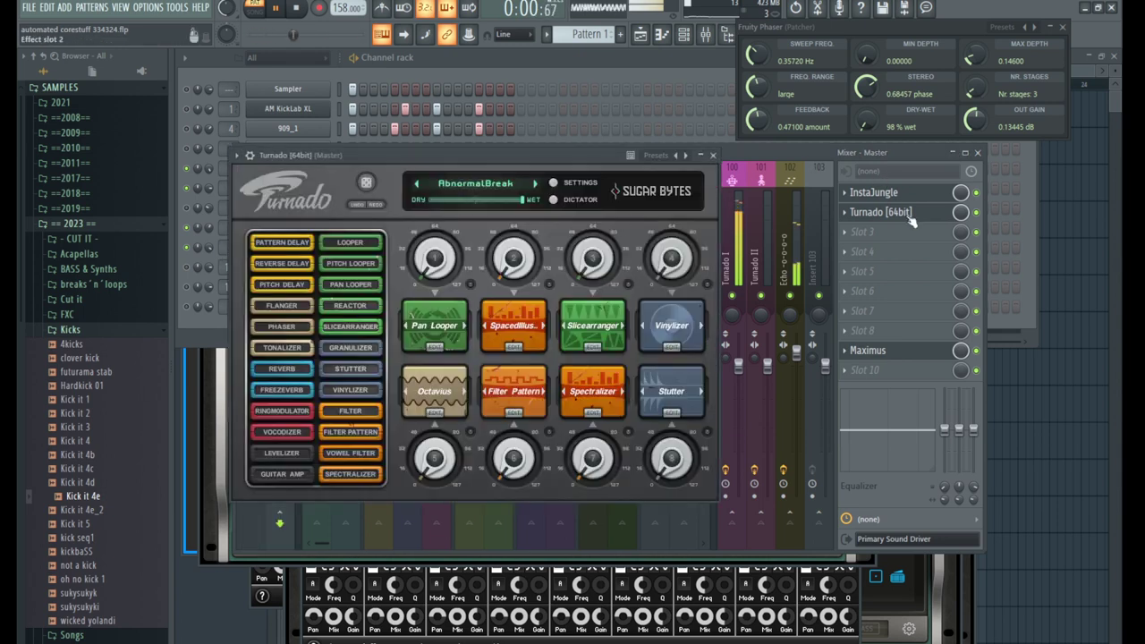
{"action": "left_click", "coordinate": [559, 199]}
{"action": "left_click_drag", "start_coordinate": [522, 199], "coordinate": [469, 200]}
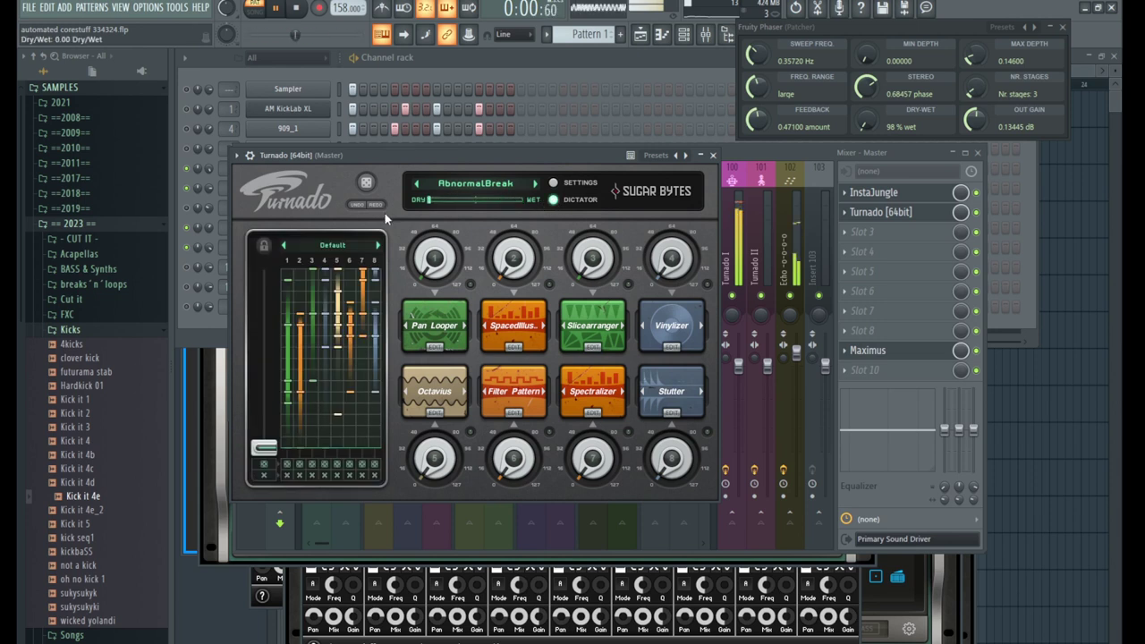
Sweep the Master Turnado's Dictator up to 100 and back down while varying the dry/wet balance
{"action": "left_click_drag", "start_coordinate": [268, 450], "coordinate": [229, 228]}
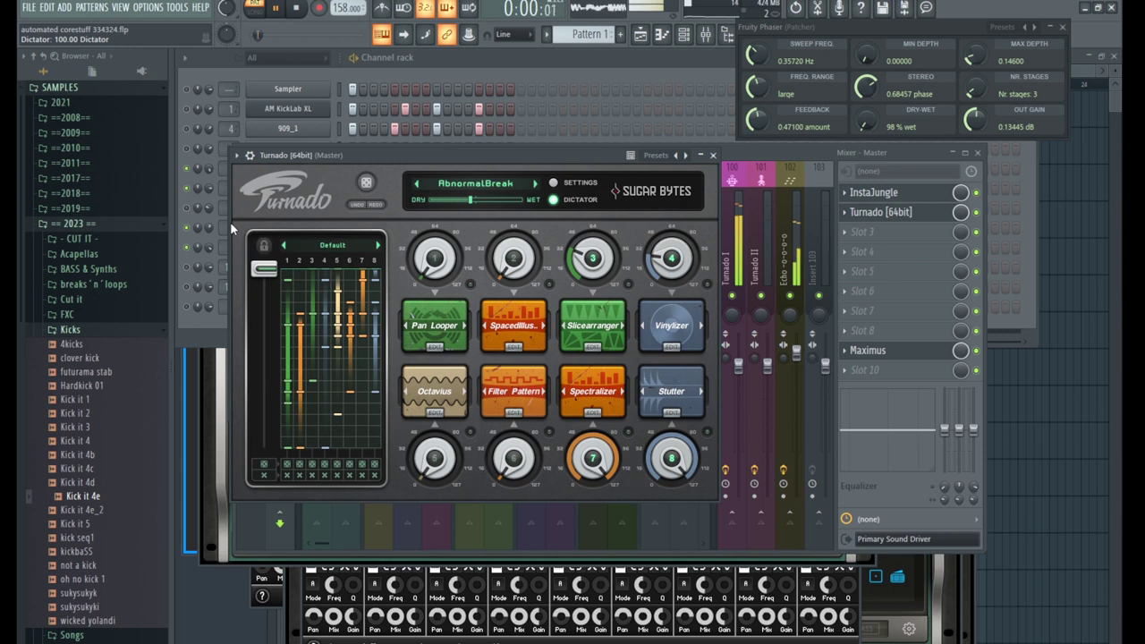
{"action": "left_click_drag", "start_coordinate": [469, 200], "coordinate": [540, 210]}
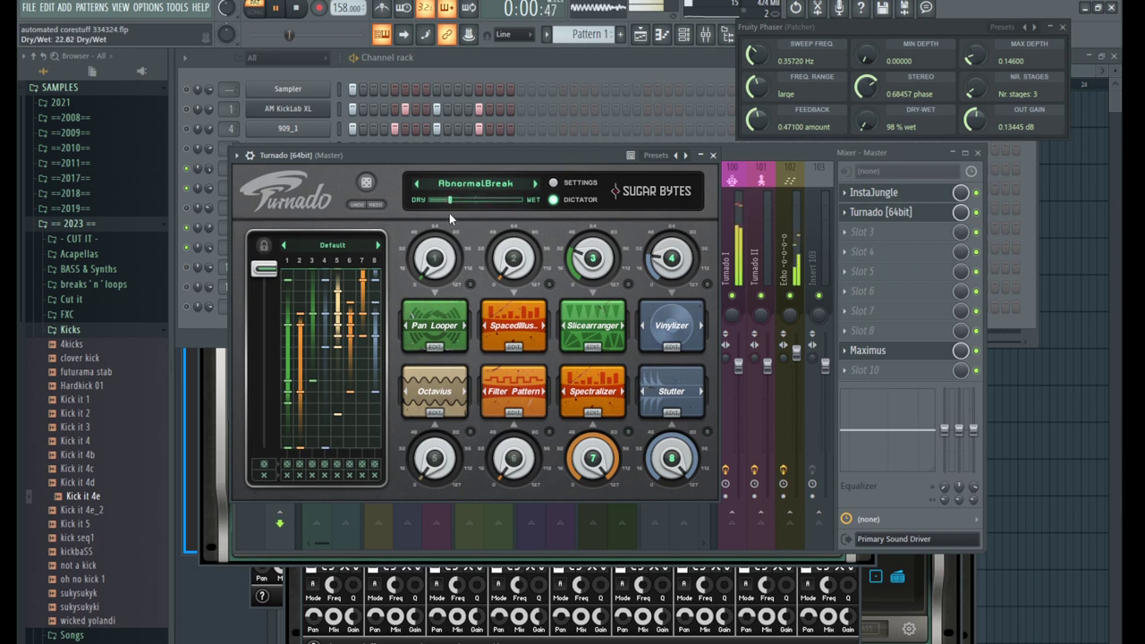
{"action": "left_click_drag", "start_coordinate": [269, 268], "coordinate": [299, 418]}
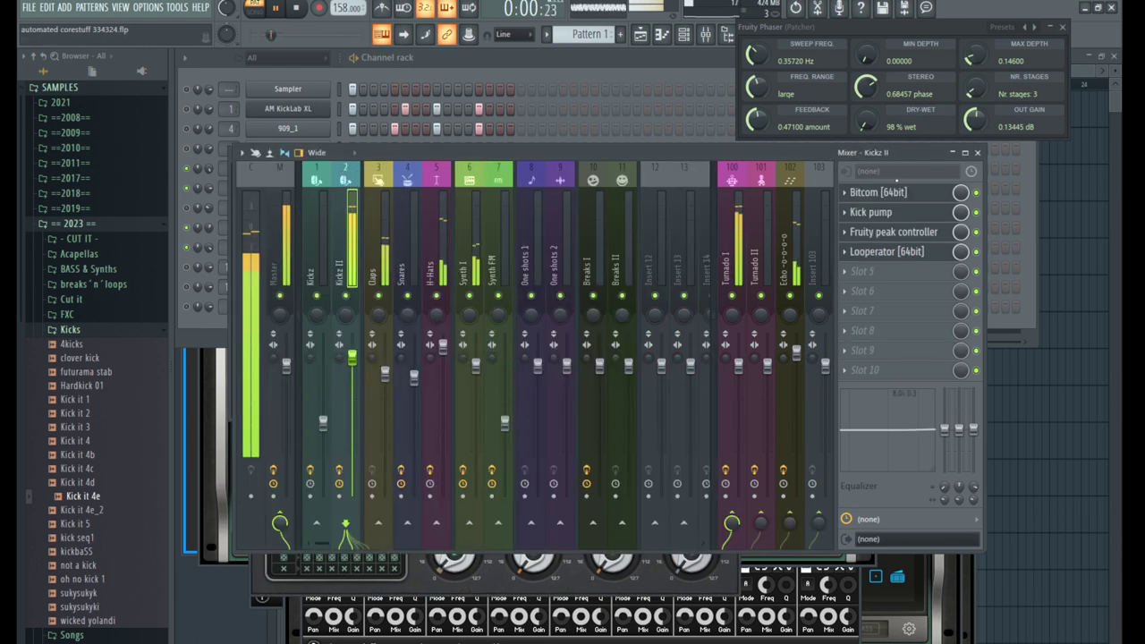
Load the 05-De Rez preset into Bitcom on the Kickz II track and adjust its sequencer swing
{"action": "left_click", "coordinate": [876, 212]}
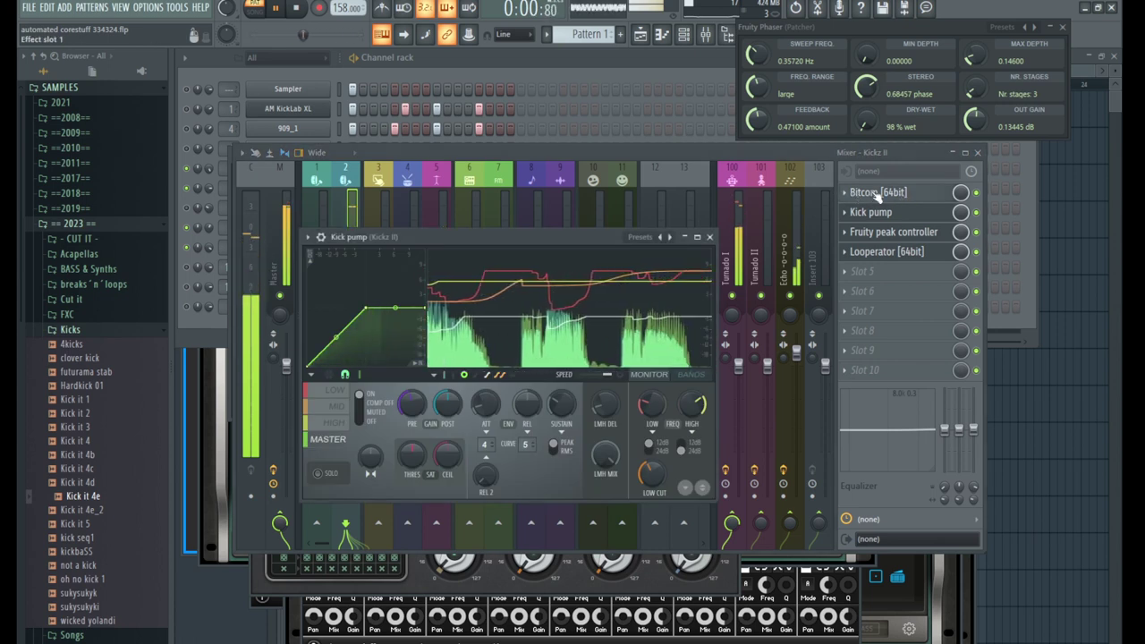
{"action": "left_click", "coordinate": [885, 193]}
{"action": "left_click", "coordinate": [672, 219]}
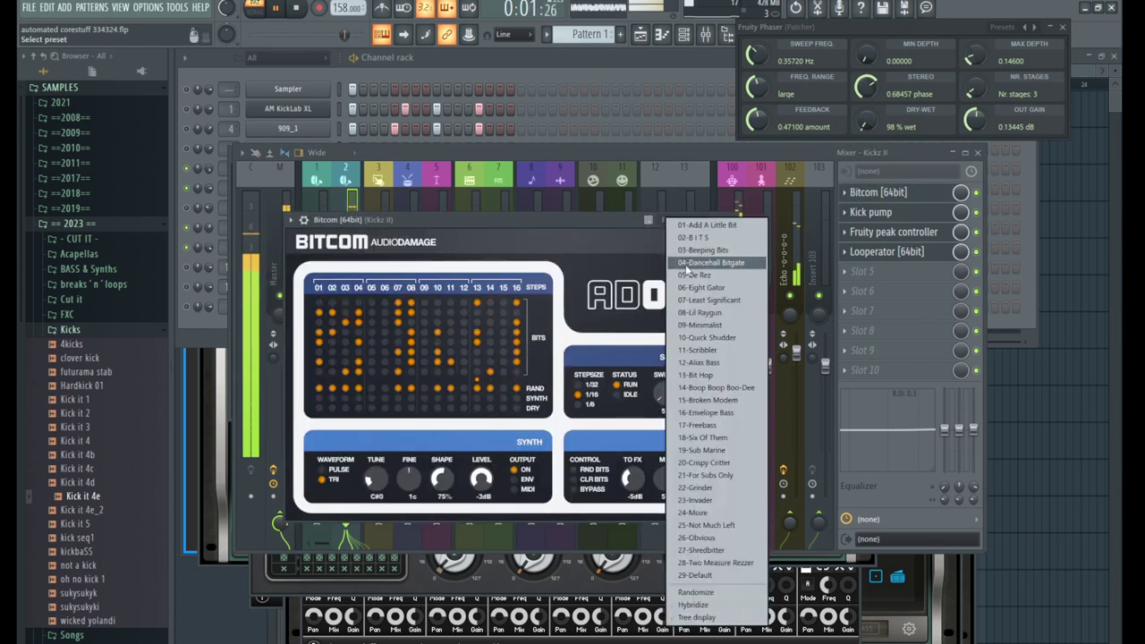
{"action": "left_click", "coordinate": [696, 275]}
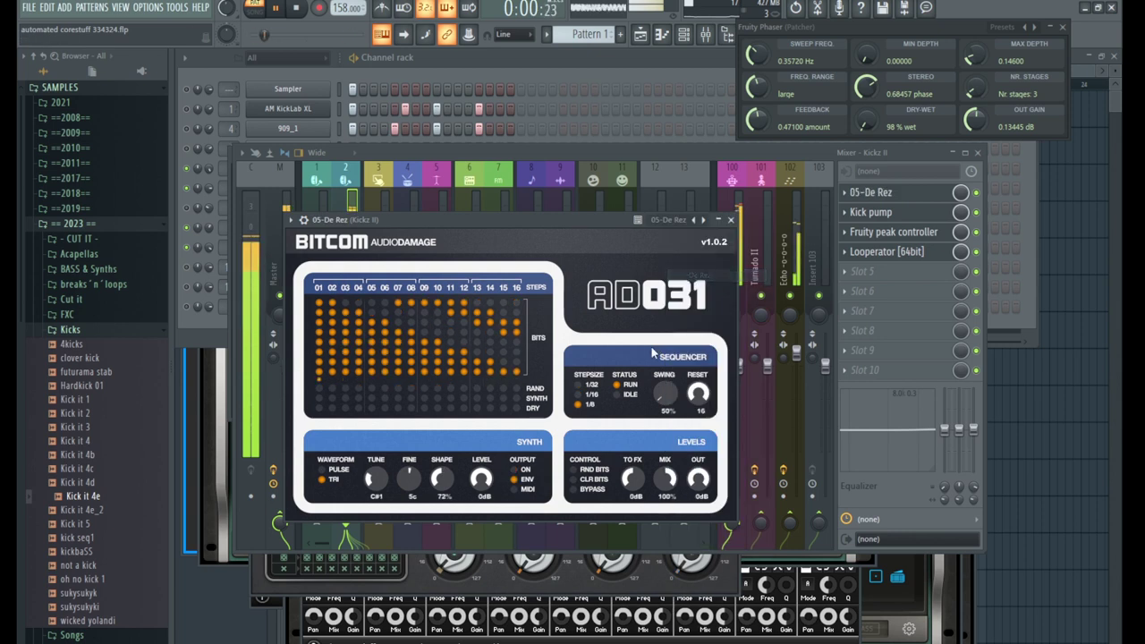
{"action": "left_click_drag", "start_coordinate": [668, 413], "coordinate": [662, 224]}
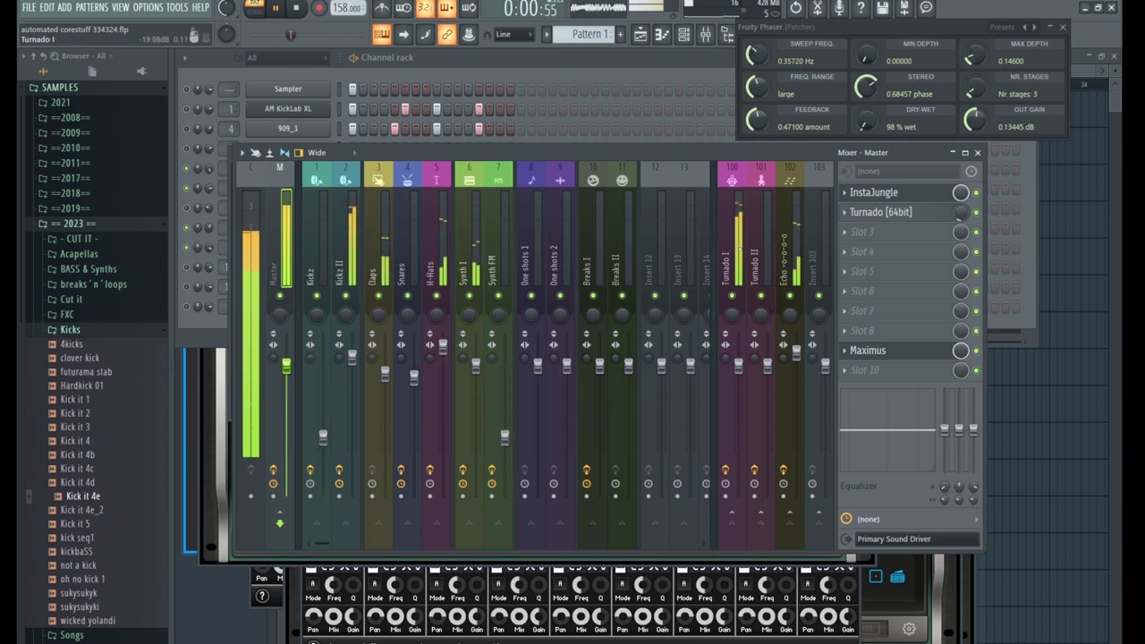
Open Echo Machine on the echo mixer track, toggle its Freeze and switch to the Abnormal echo preset
{"action": "left_click", "coordinate": [818, 232]}
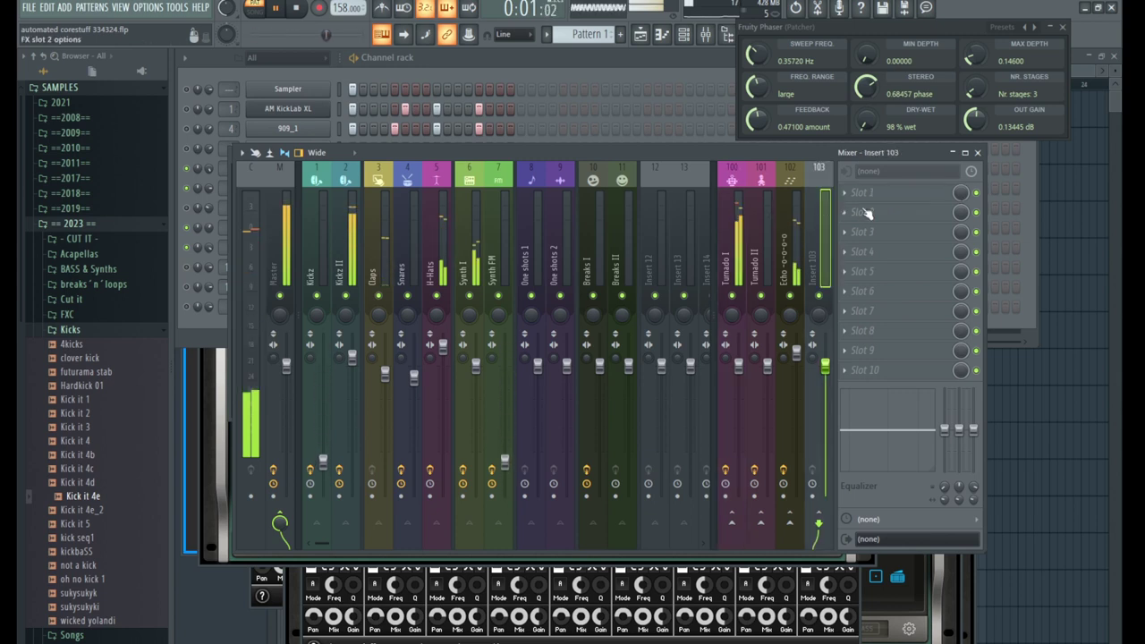
{"action": "left_click", "coordinate": [790, 259]}
{"action": "left_click", "coordinate": [885, 192]}
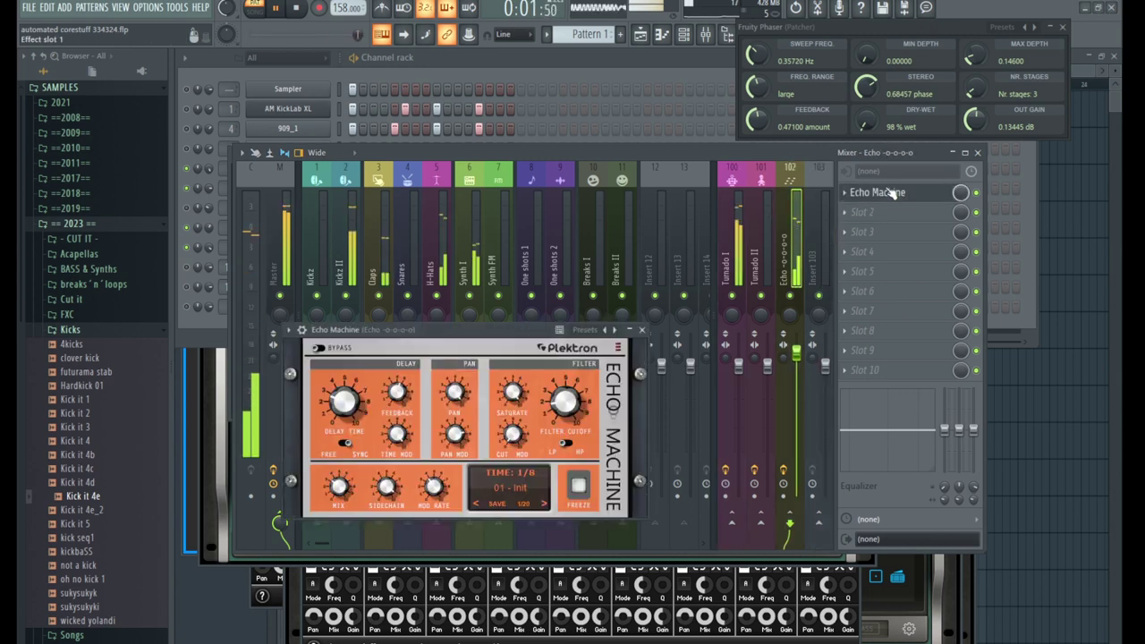
{"action": "left_click", "coordinate": [579, 486]}
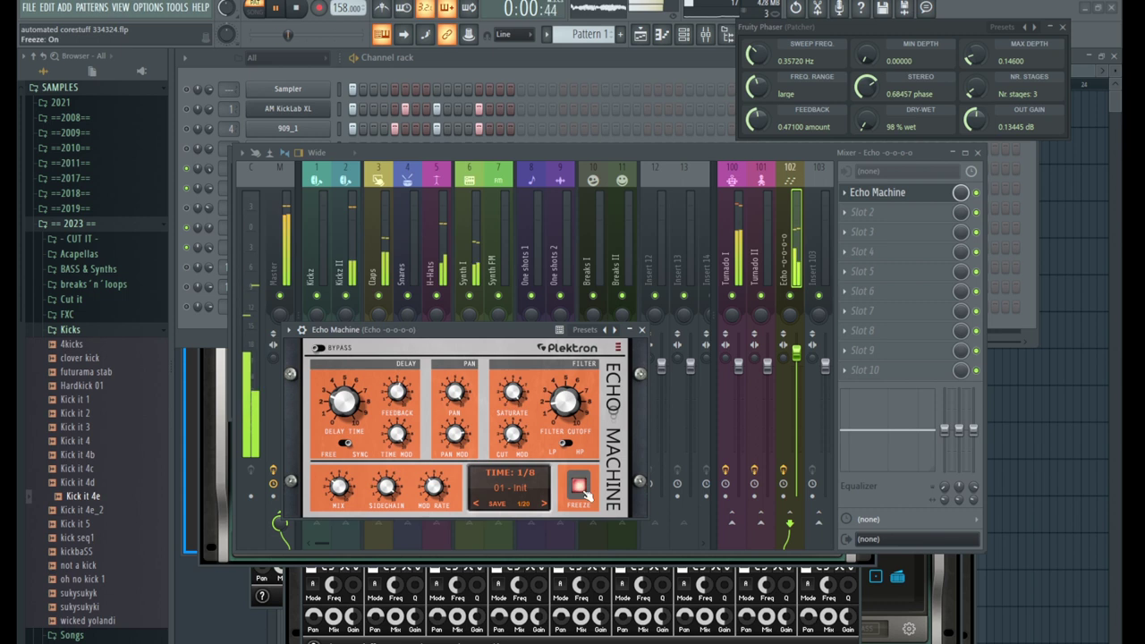
{"action": "left_click", "coordinate": [543, 503]}
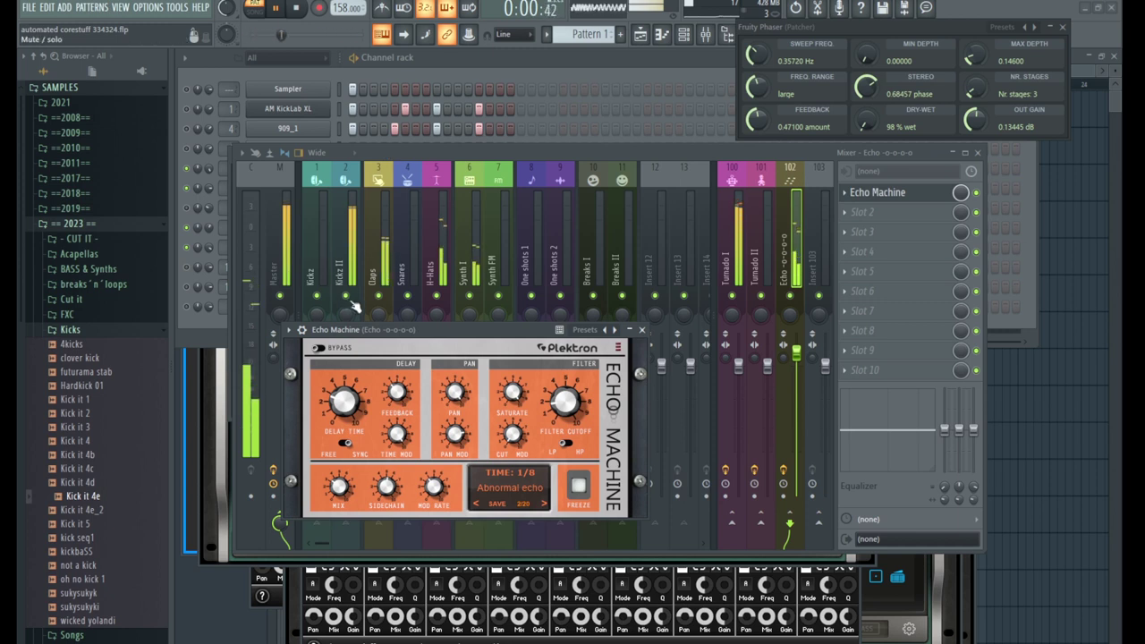
Solo the Kickz II track and work the Dictator of the Turnado plugin on the Turnado I track
{"action": "right_click", "coordinate": [347, 296]}
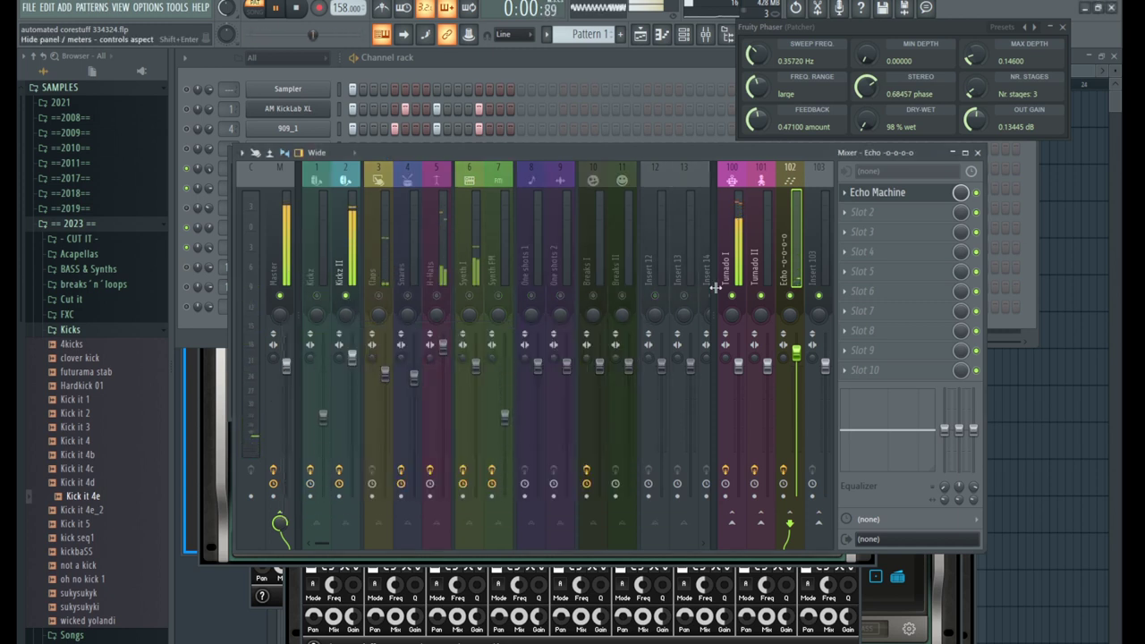
{"action": "left_click", "coordinate": [733, 299]}
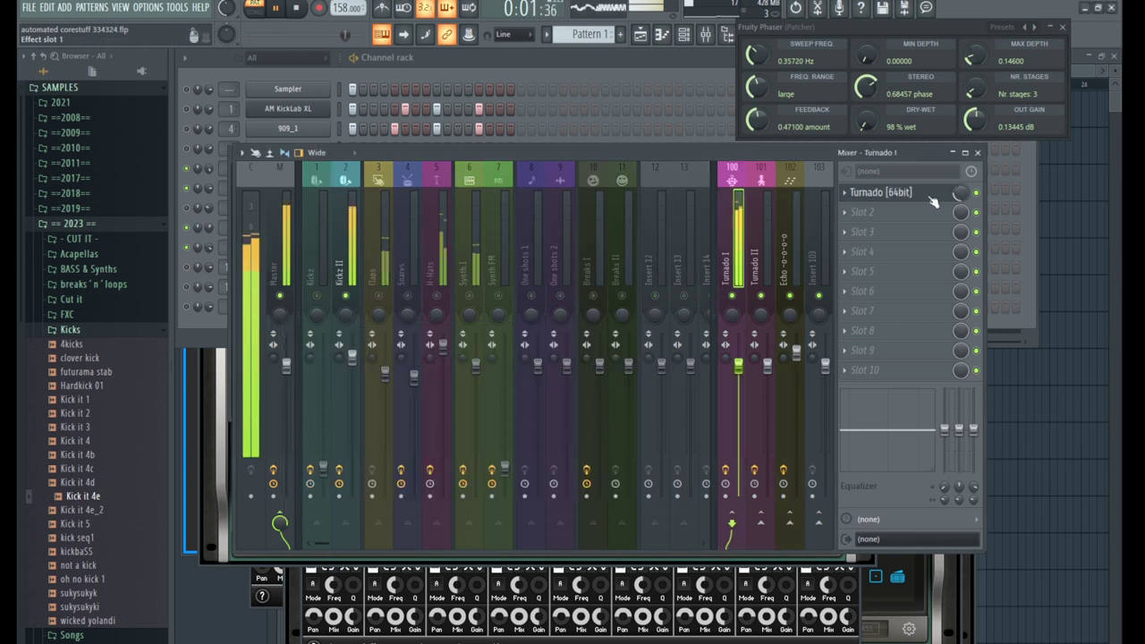
{"action": "left_click", "coordinate": [938, 197]}
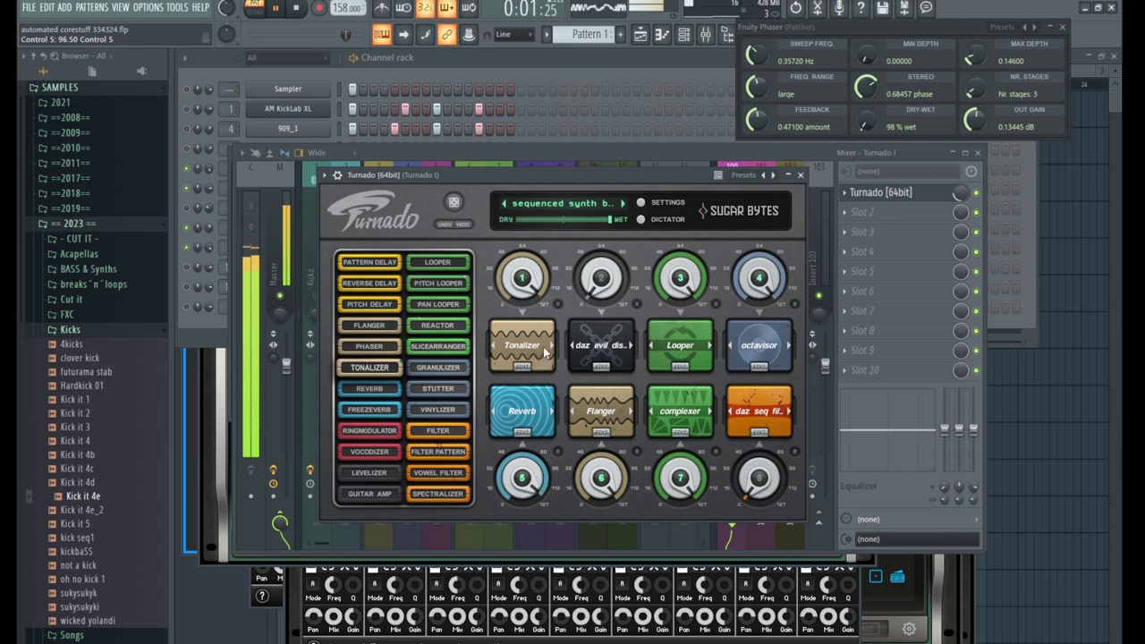
{"action": "left_click", "coordinate": [638, 219]}
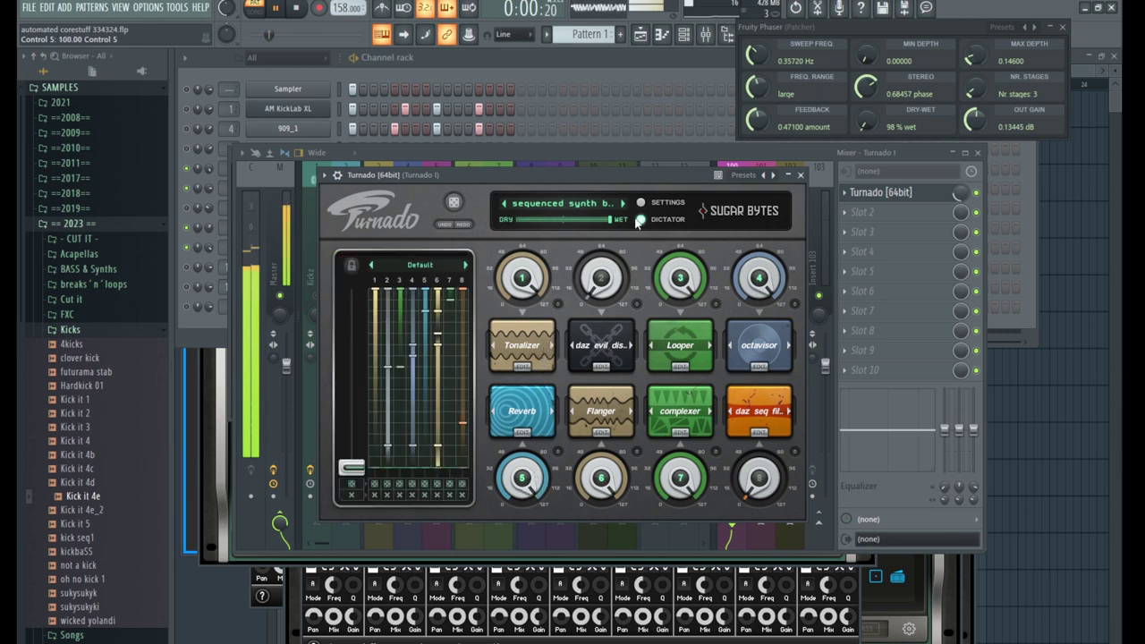
{"action": "left_click_drag", "start_coordinate": [355, 476], "coordinate": [392, 483]}
Fill every second step of the Clap004 channel and unmute it in the channel rack
{"action": "left_click", "coordinate": [176, 179]}
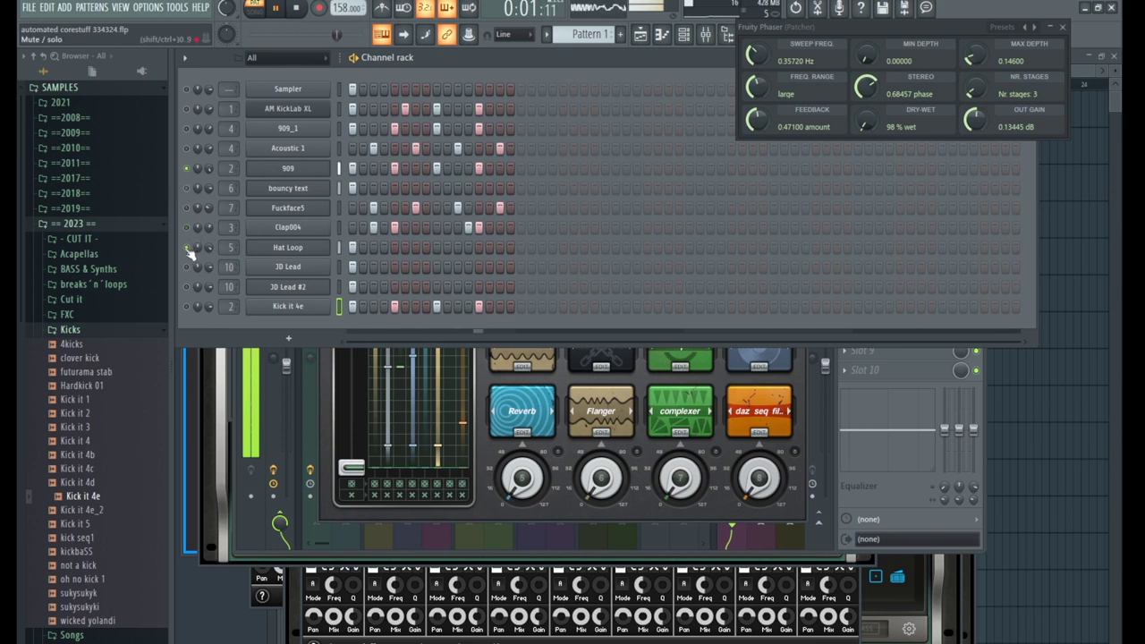
{"action": "right_click", "coordinate": [292, 227]}
{"action": "left_click", "coordinate": [475, 270]}
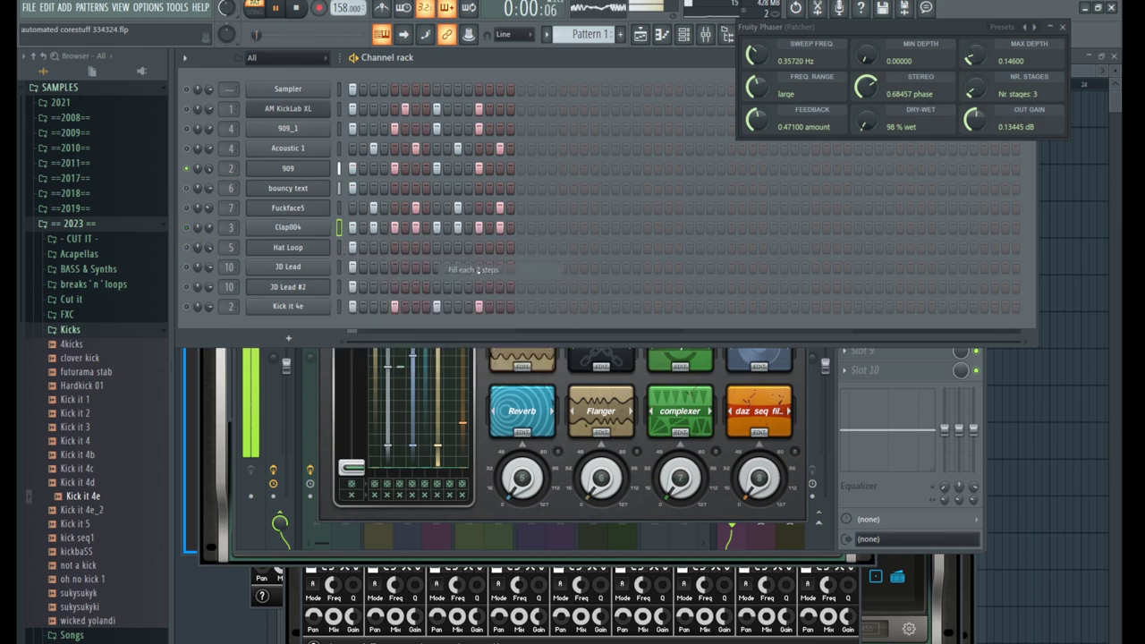
{"action": "left_click", "coordinate": [187, 227]}
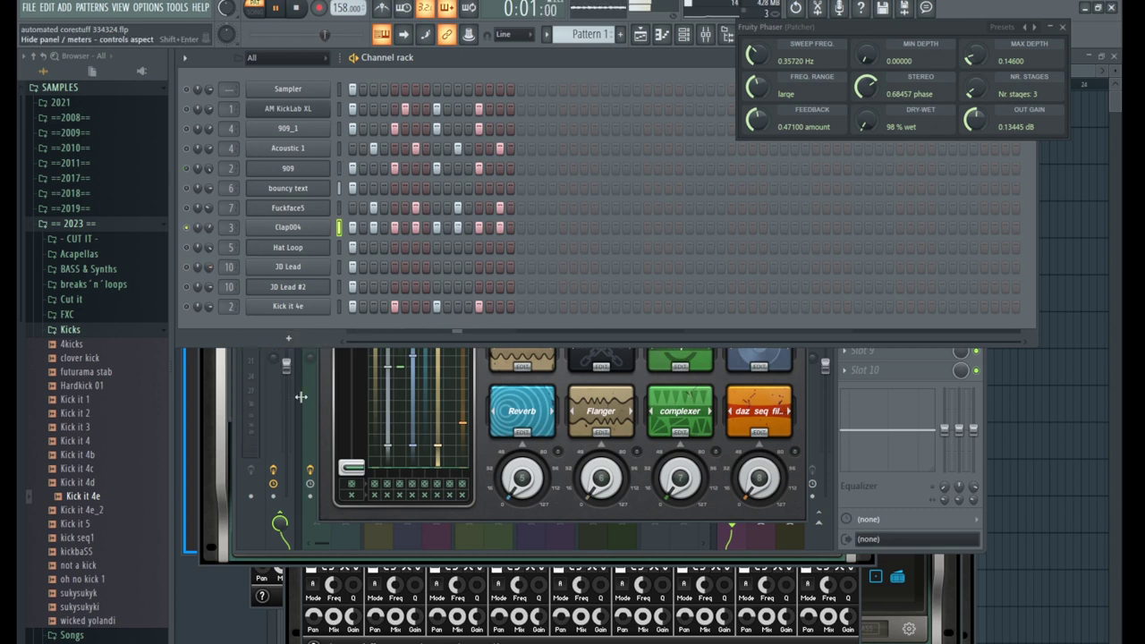
Turn down the Turnado slot's mix level on the Master track and release the solo on Kickz II
{"action": "left_click", "coordinate": [287, 372]}
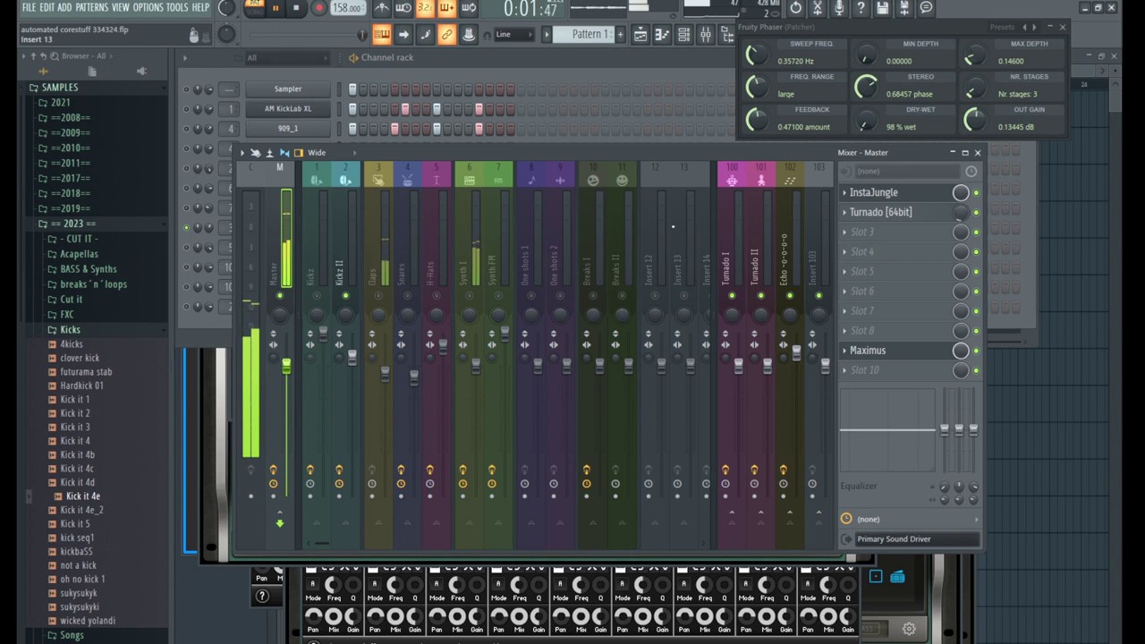
{"action": "left_click_drag", "start_coordinate": [957, 223], "coordinate": [958, 268]}
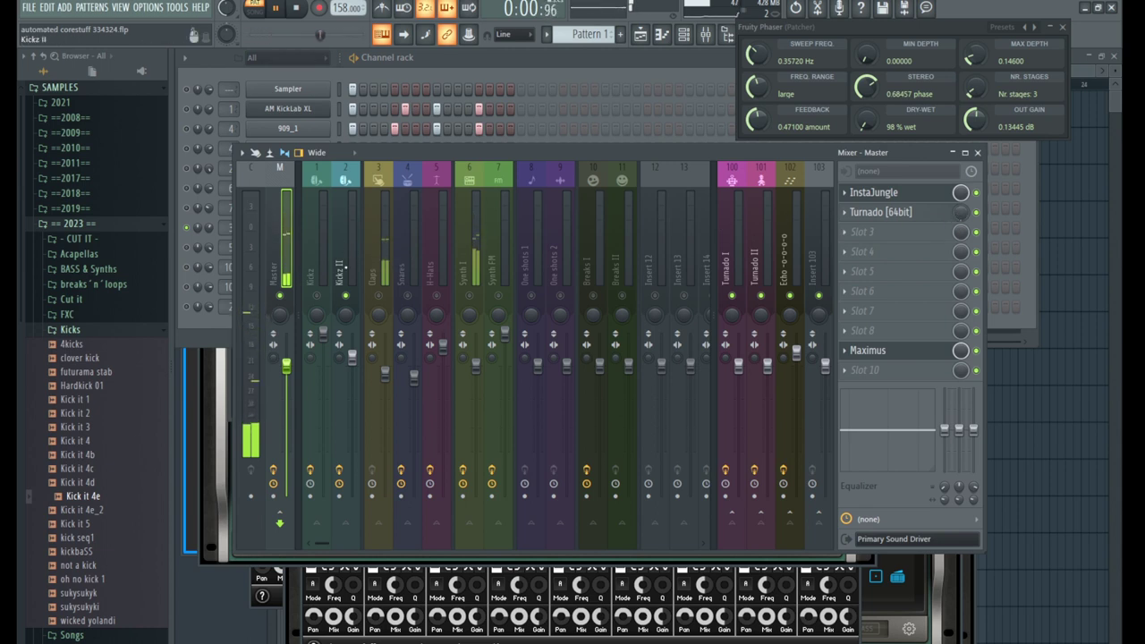
{"action": "right_click", "coordinate": [347, 301]}
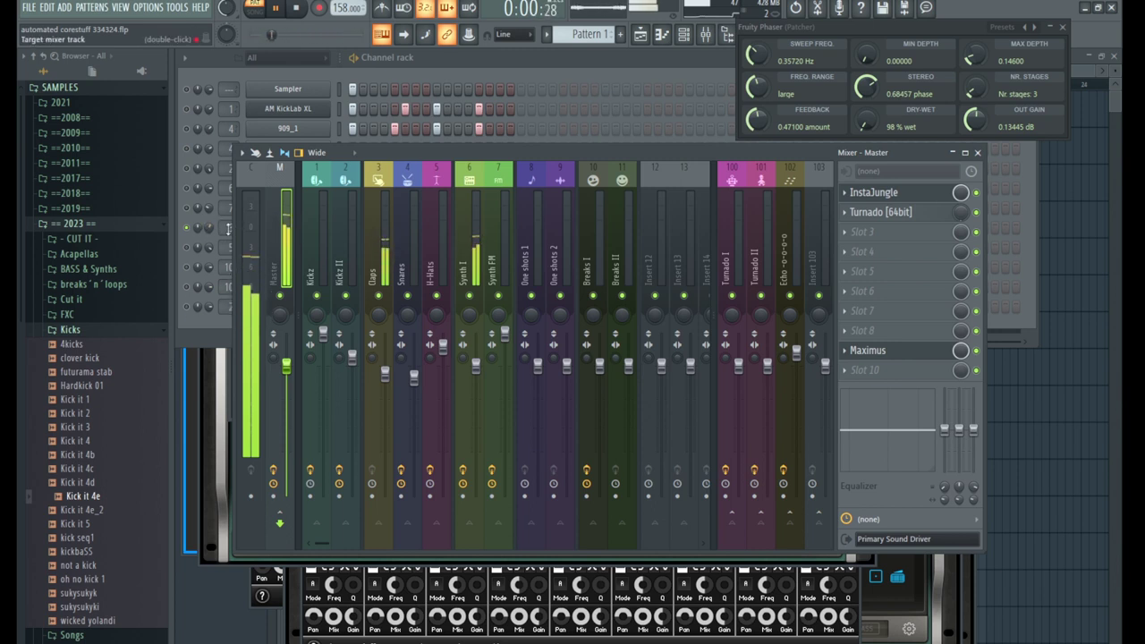
Route the Clap004 channel to mixer track 4 and refill it on every fourth step
{"action": "left_click", "coordinate": [228, 228]}
{"action": "scroll", "coordinate": [228, 228], "scroll_direction": "up", "scroll_amount": 1}
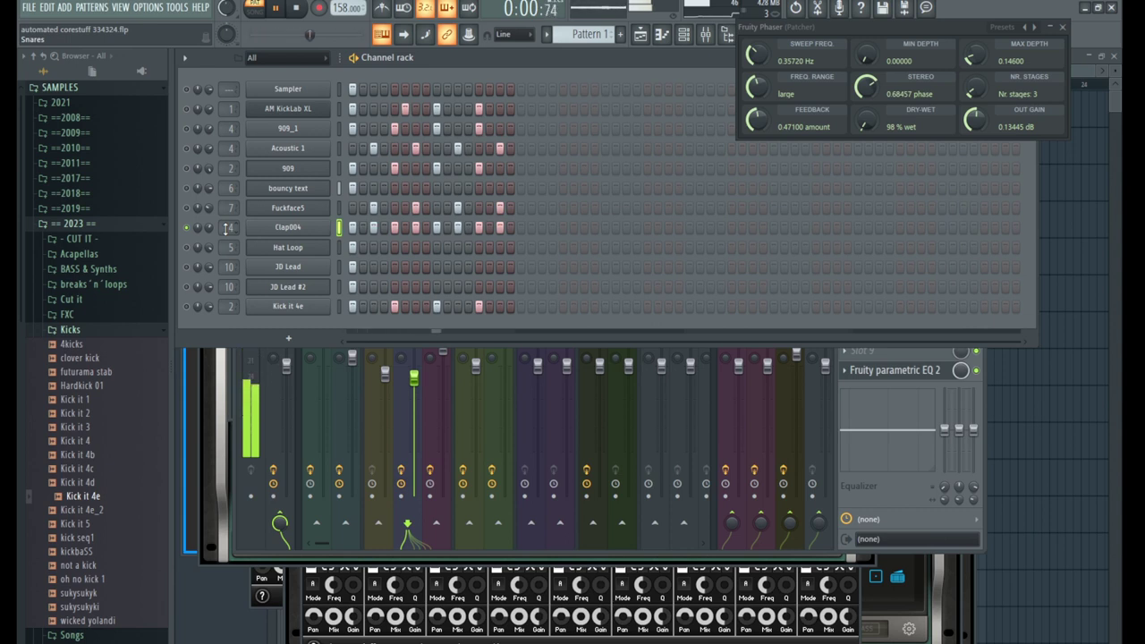
{"action": "right_click", "coordinate": [306, 228]}
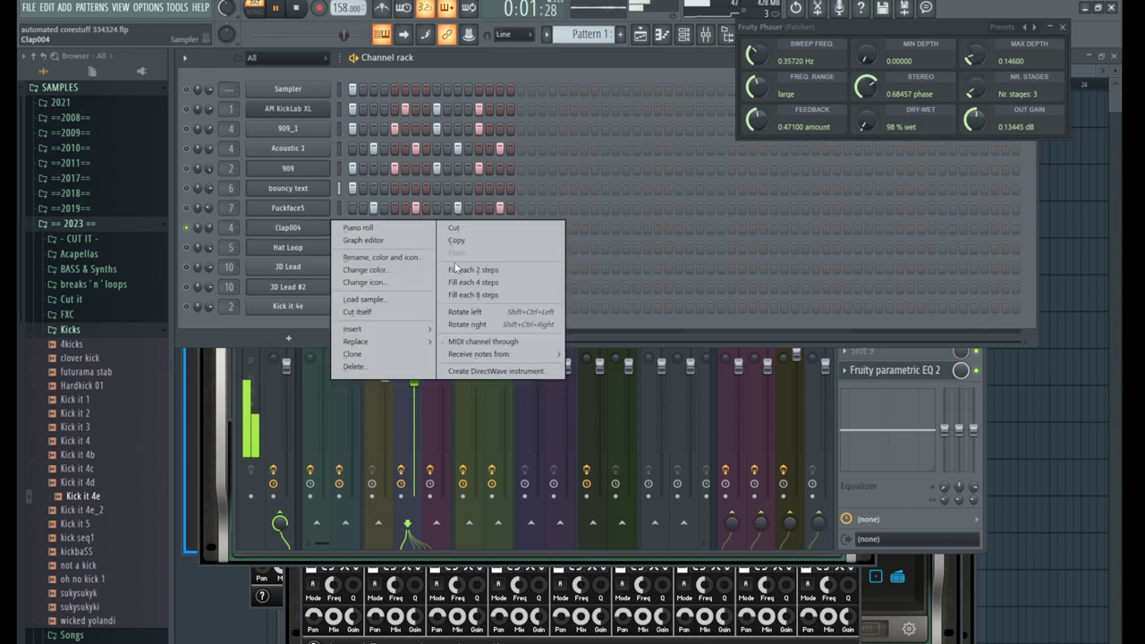
{"action": "left_click", "coordinate": [476, 281]}
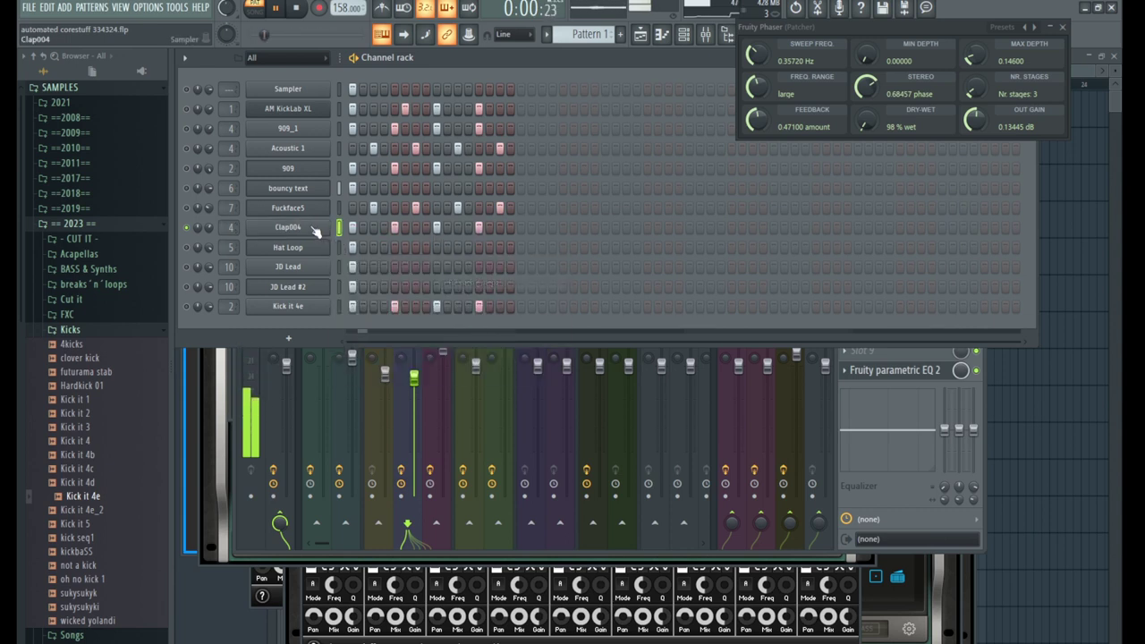
Rotate the Clap004 step pattern left twice so the claps fall on steps 3, 7, 11 and 15
{"action": "right_click", "coordinate": [315, 232]}
{"action": "left_click", "coordinate": [501, 314]}
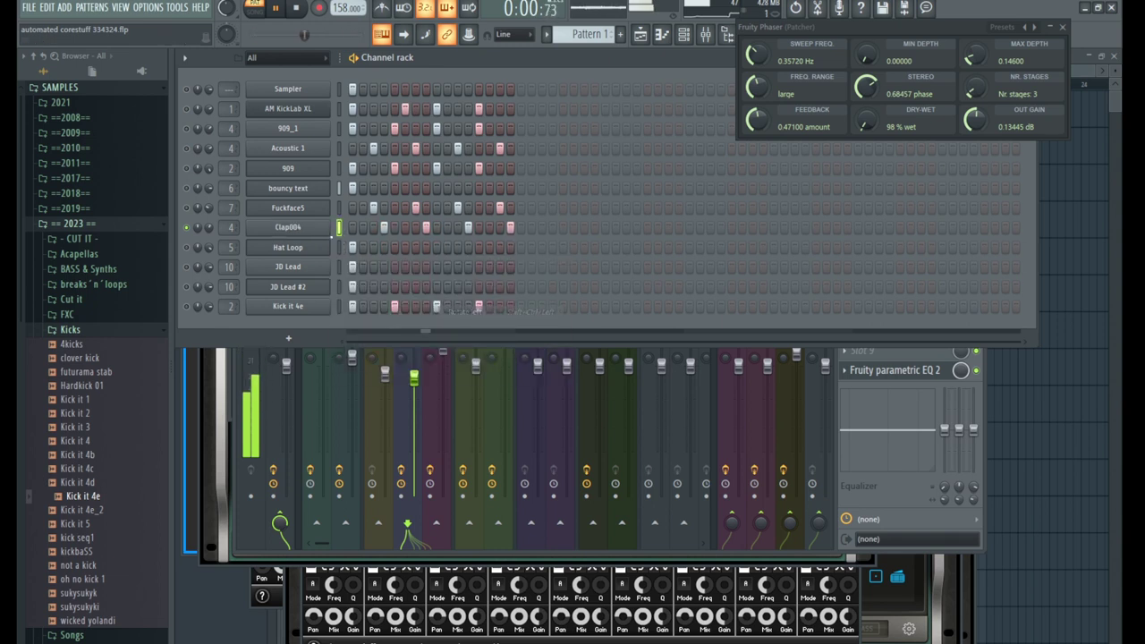
{"action": "right_click", "coordinate": [315, 227]}
{"action": "left_click", "coordinate": [501, 312]}
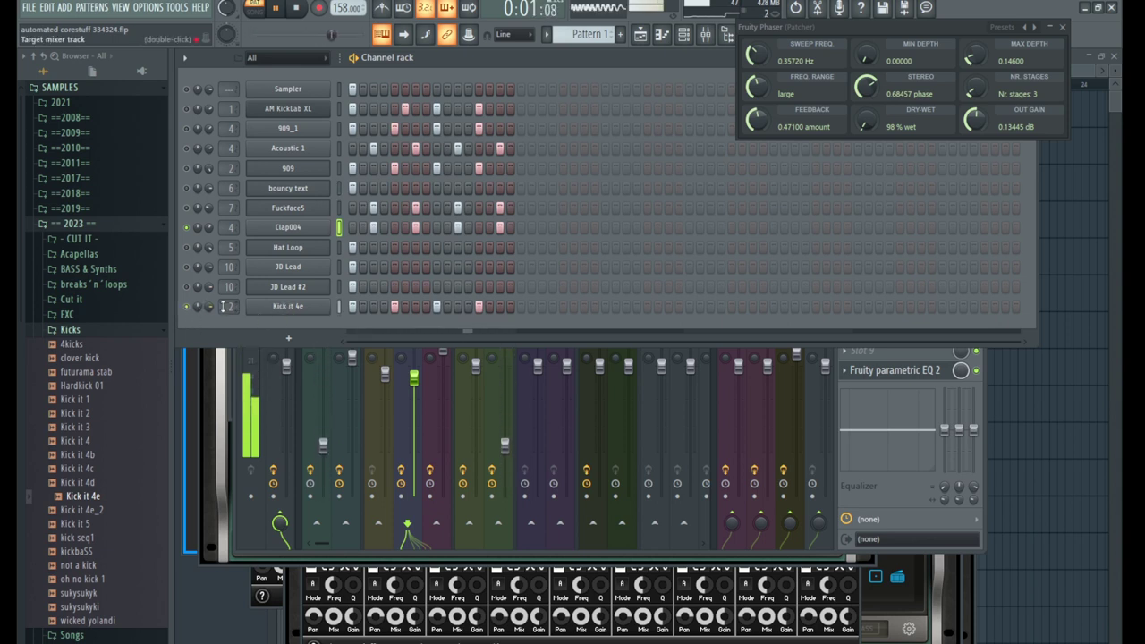
Try the Kick it 4e channel on mixer track 1 and the Master, and return it to mixer track 2
{"action": "scroll", "coordinate": [224, 306], "scroll_direction": "down", "scroll_amount": 1}
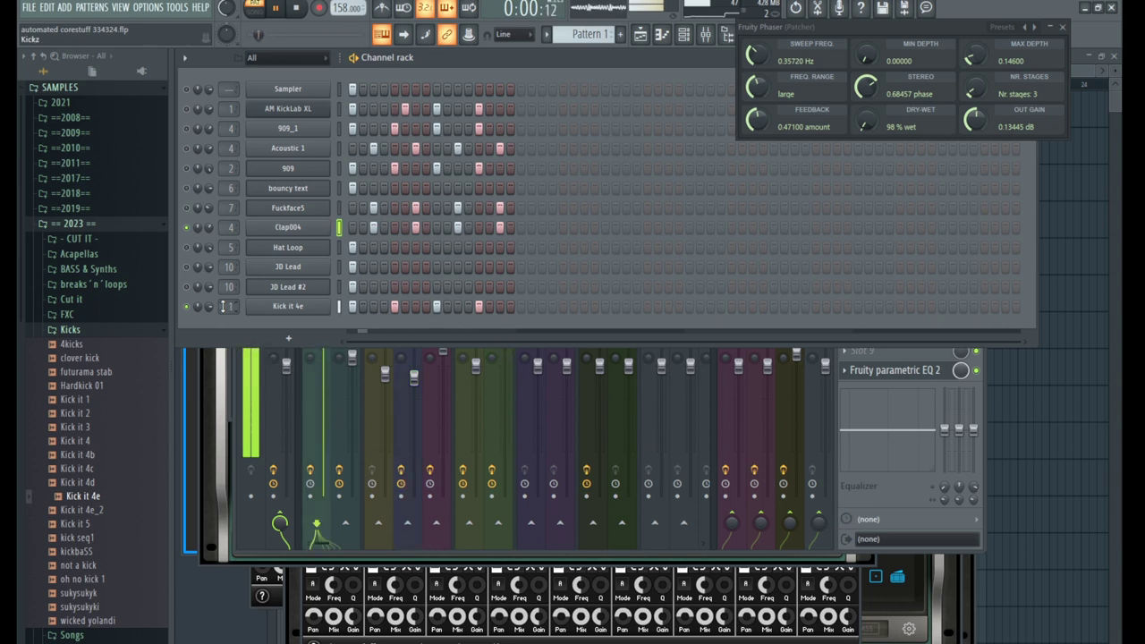
{"action": "scroll", "coordinate": [223, 306], "scroll_direction": "down", "scroll_amount": 1}
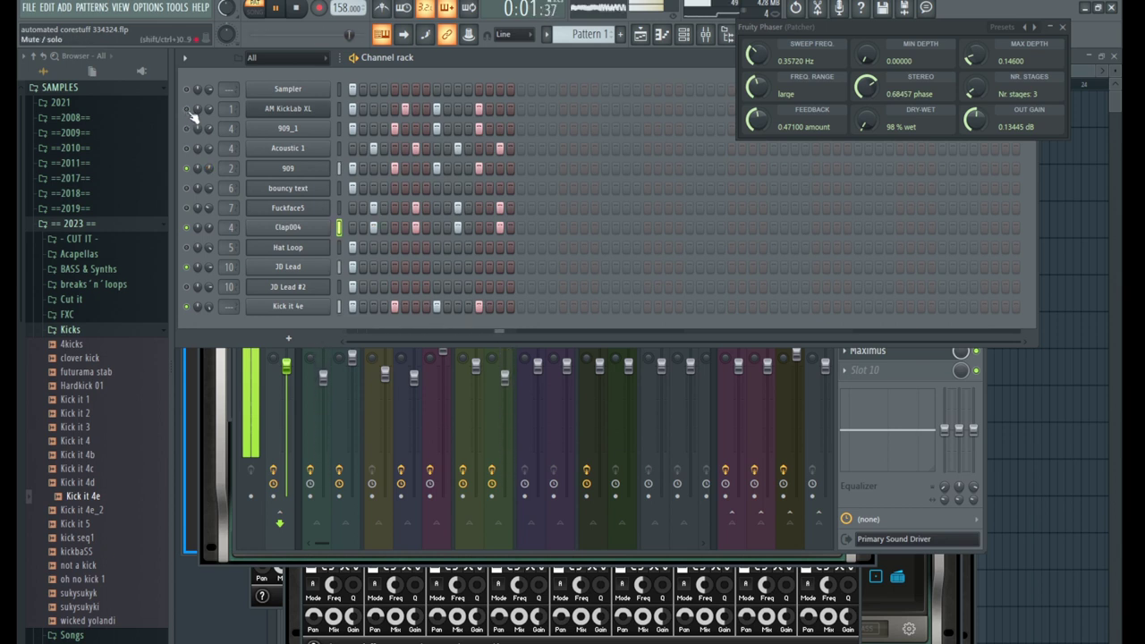
{"action": "scroll", "coordinate": [229, 306], "scroll_direction": "up", "scroll_amount": 3}
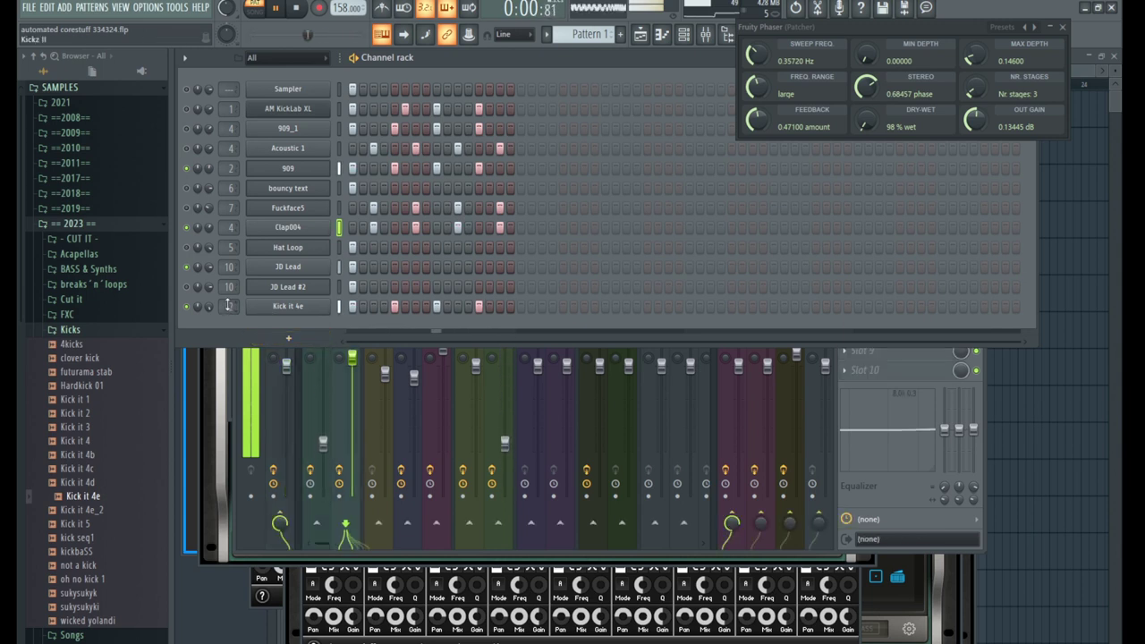
Try routing the JD Lead channel to mixer tracks 8 and 7, and put it back on track 10
{"action": "scroll", "coordinate": [228, 266], "scroll_direction": "down", "scroll_amount": 2}
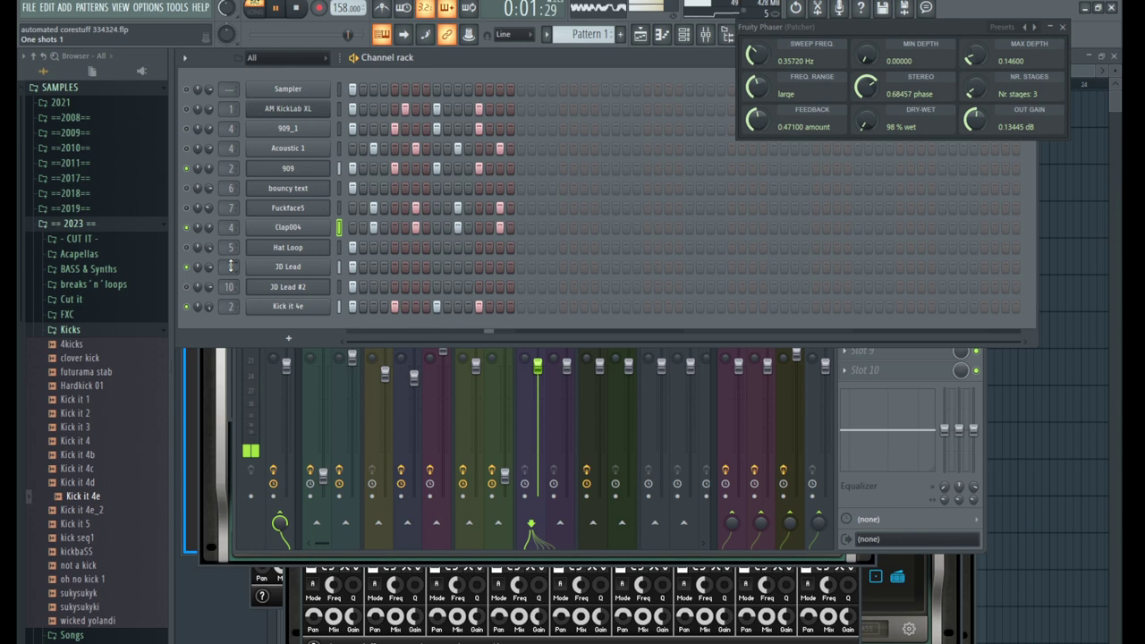
{"action": "scroll", "coordinate": [229, 267], "scroll_direction": "down", "scroll_amount": 1}
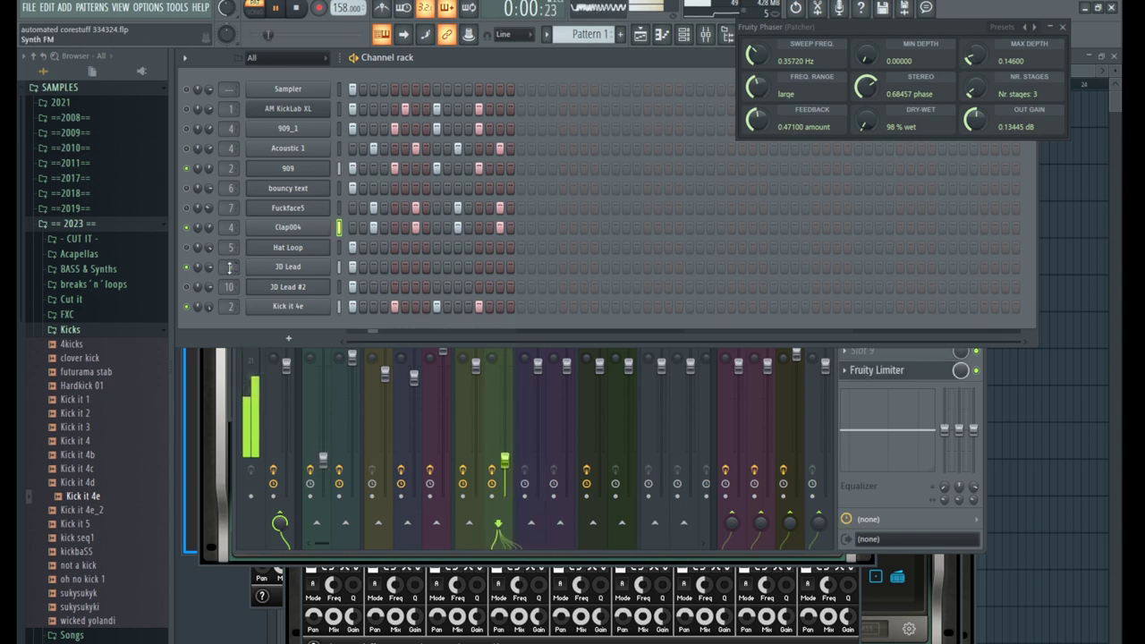
{"action": "scroll", "coordinate": [228, 267], "scroll_direction": "up", "scroll_amount": 3}
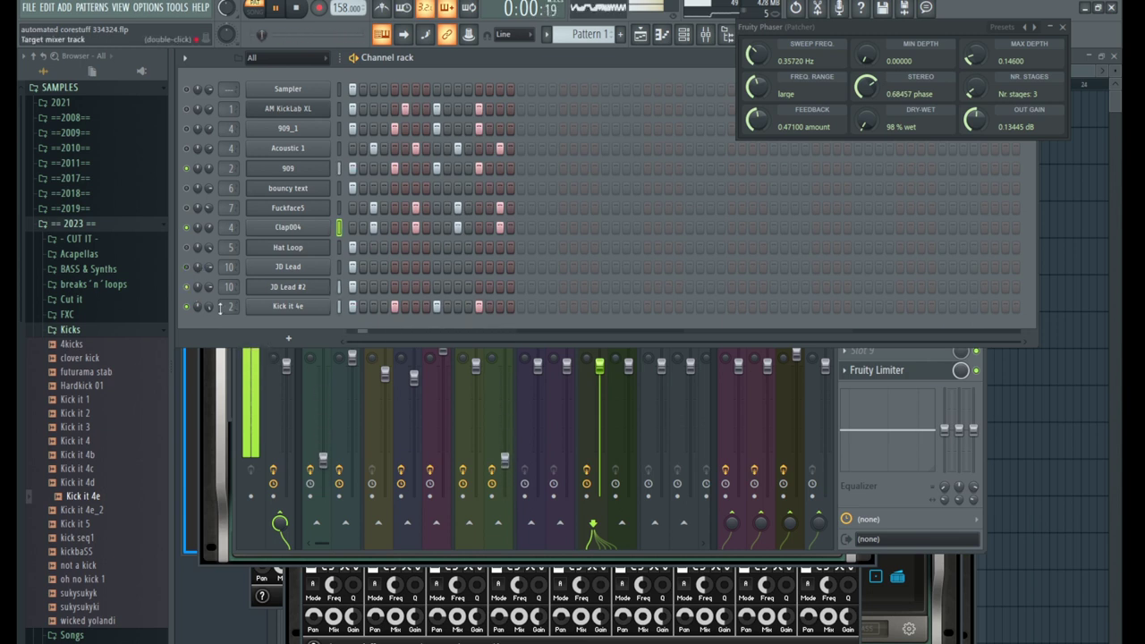
Reverse the JD Lead #2 sample and switch its precomputed effects to the page with boost and reverb controls
{"action": "left_click", "coordinate": [273, 287]}
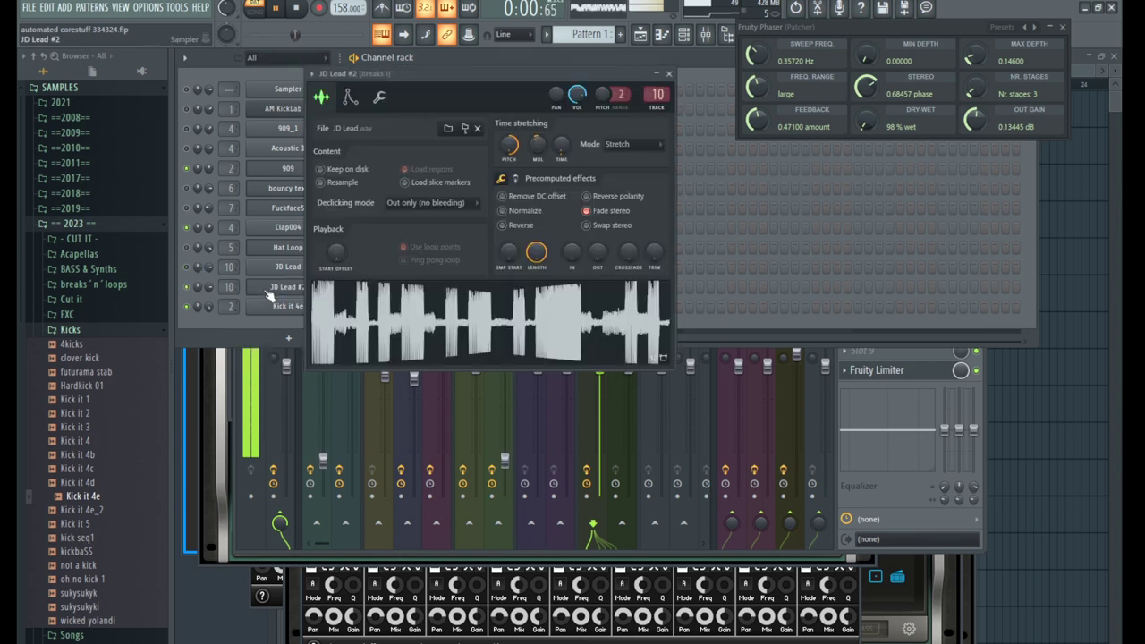
{"action": "left_click", "coordinate": [515, 225]}
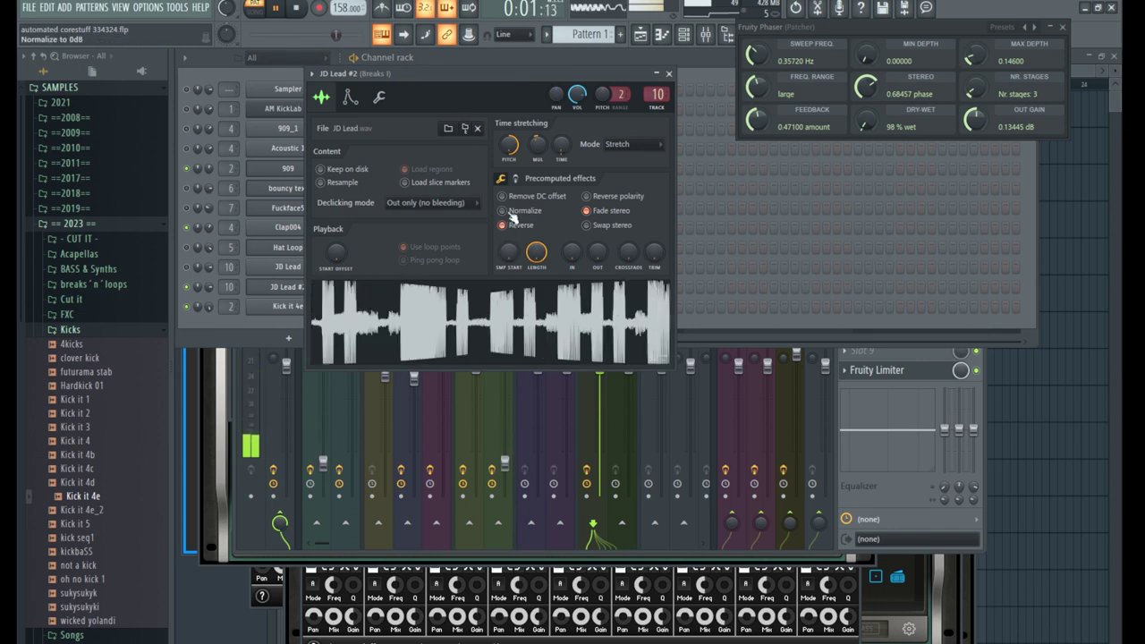
{"action": "left_click", "coordinate": [515, 178]}
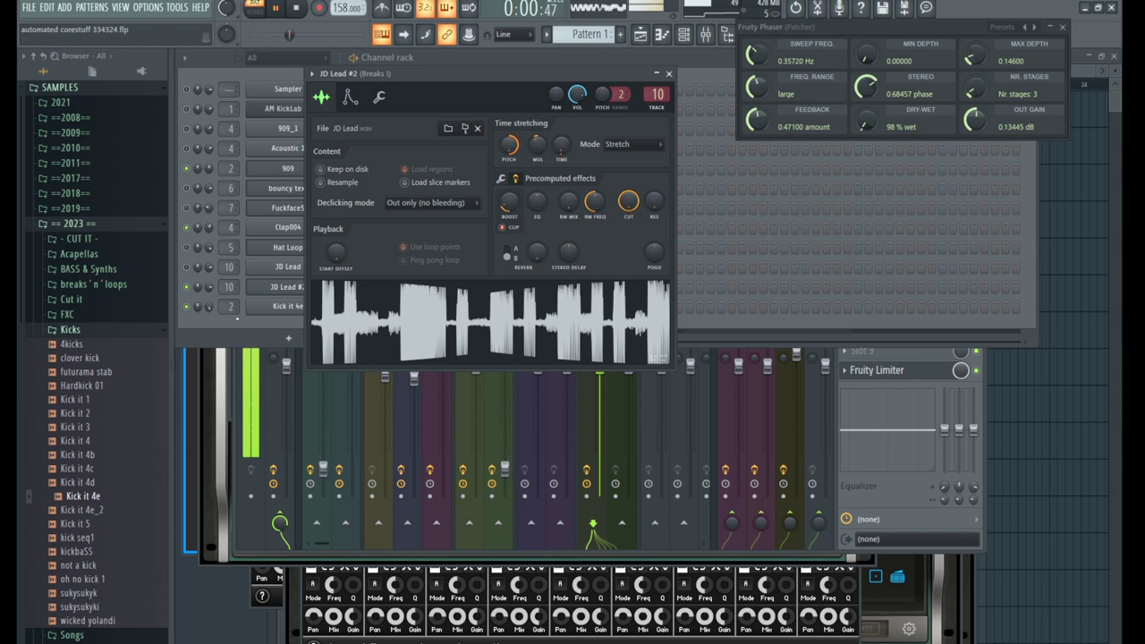
Mute the Kick it 4e channel and route JD Lead #2 to mixer track 7
{"action": "left_click", "coordinate": [191, 312]}
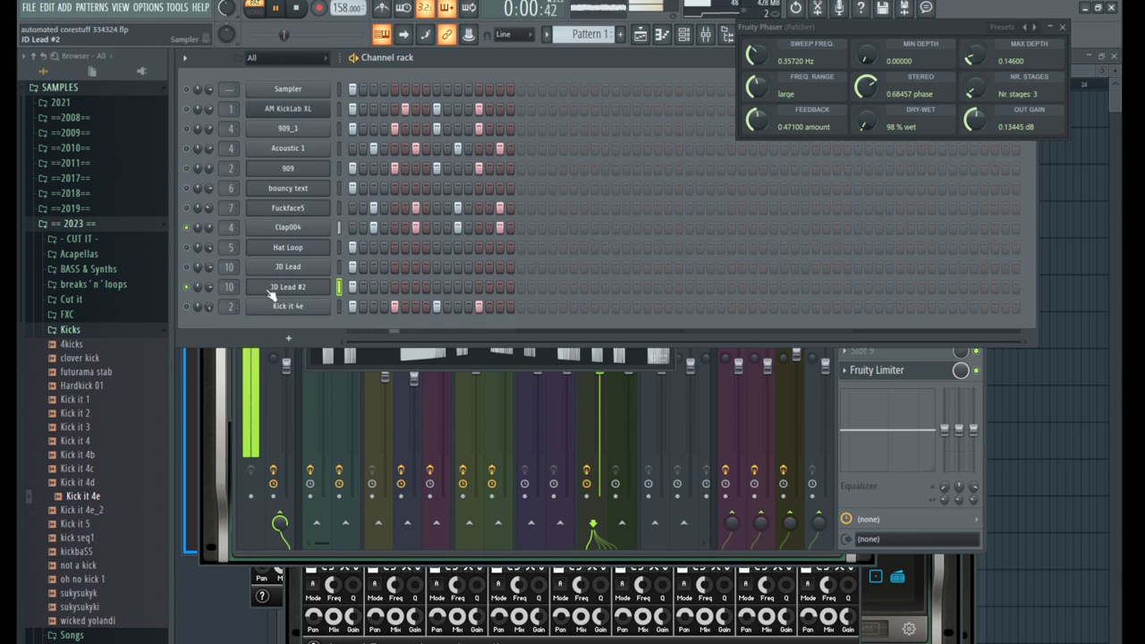
{"action": "scroll", "coordinate": [228, 285], "scroll_direction": "down", "scroll_amount": 3}
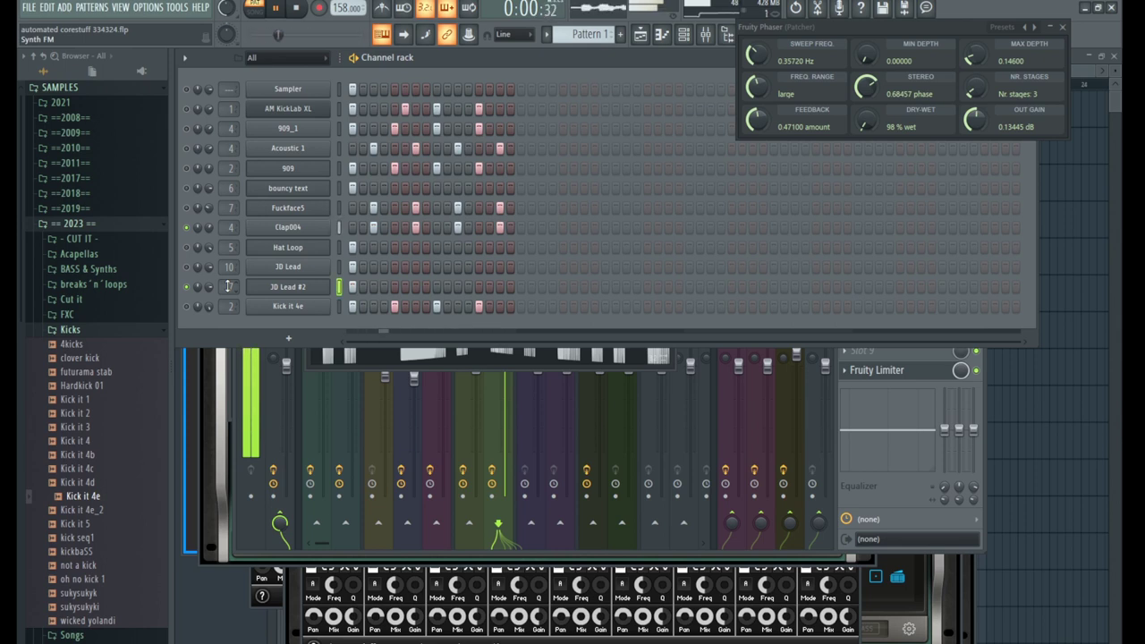
Unmute the bouncy text channel and bring up its settings and its Synth I mixer track
{"action": "left_click", "coordinate": [187, 188]}
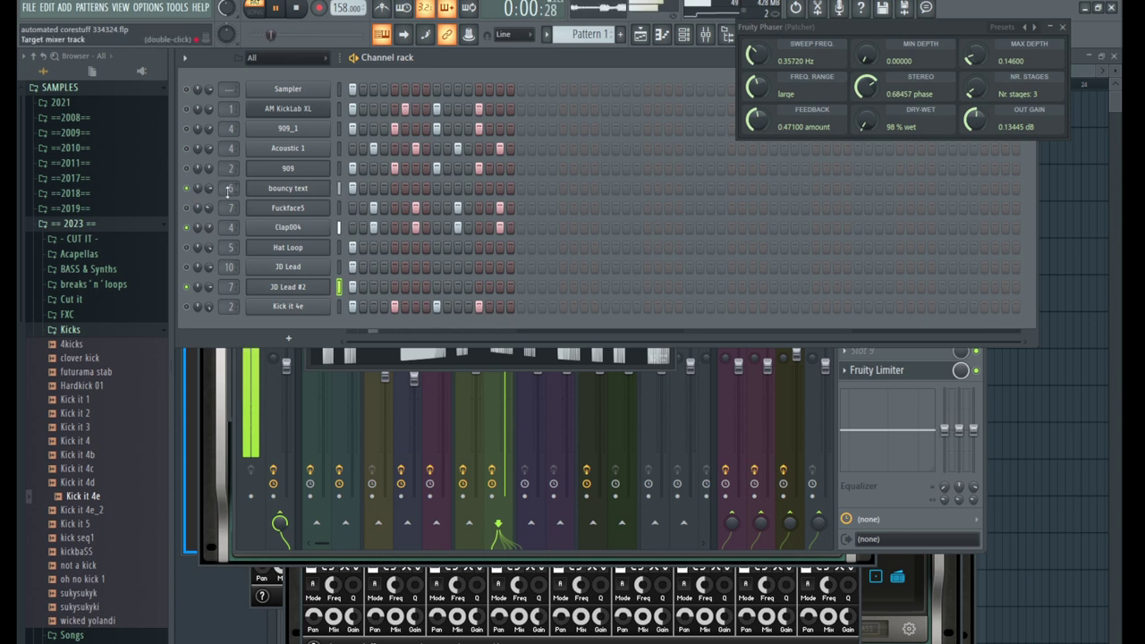
{"action": "left_click", "coordinate": [274, 192]}
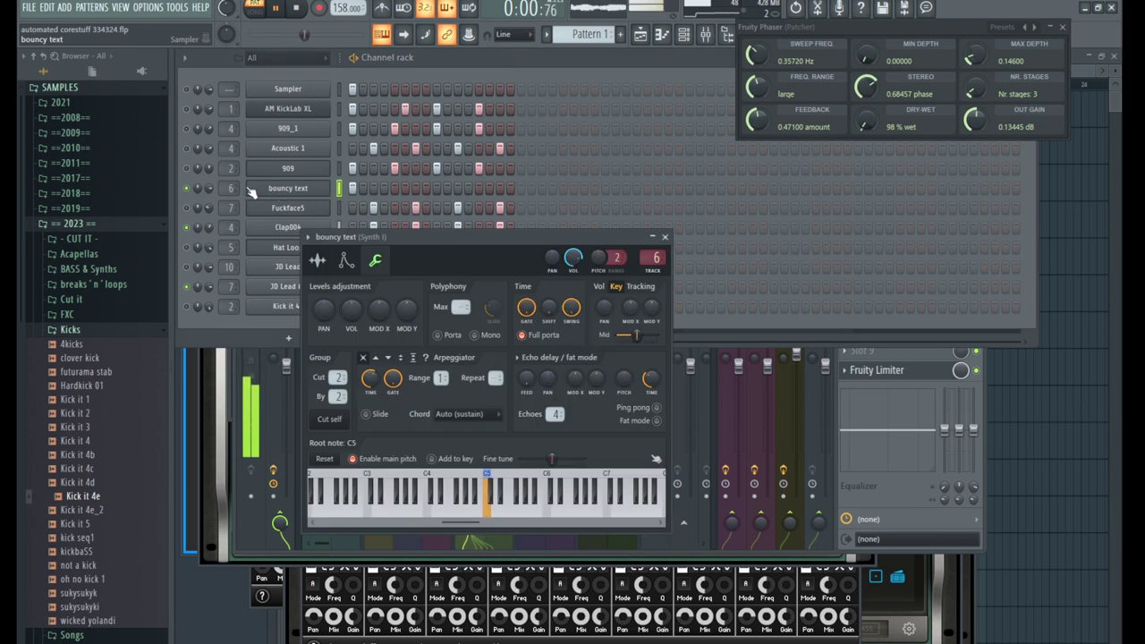
{"action": "double_click", "coordinate": [230, 188]}
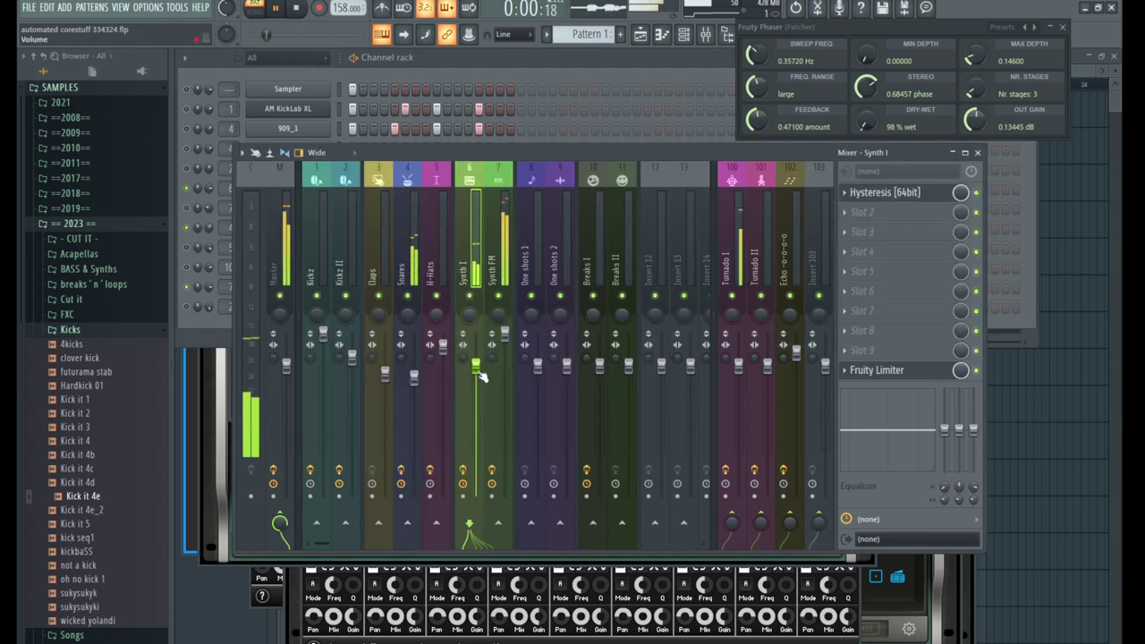
In Hysteresis on the Synth I track, set the delay Sync to On and lower the modulation rate to 0.00 Hz
{"action": "left_click", "coordinate": [890, 193]}
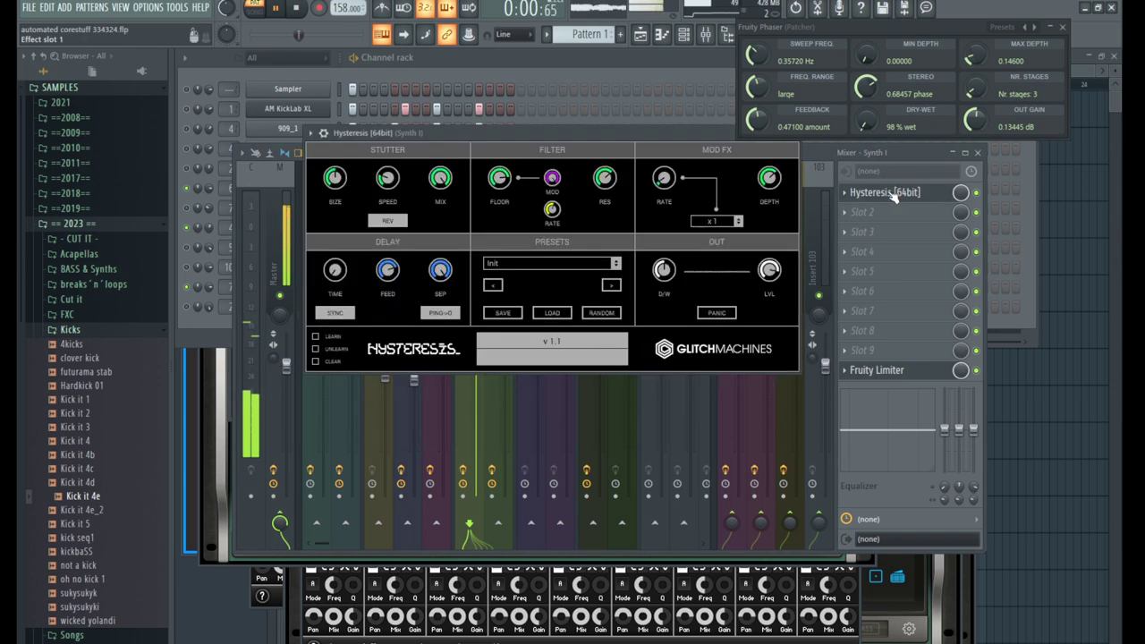
{"action": "left_click", "coordinate": [348, 314]}
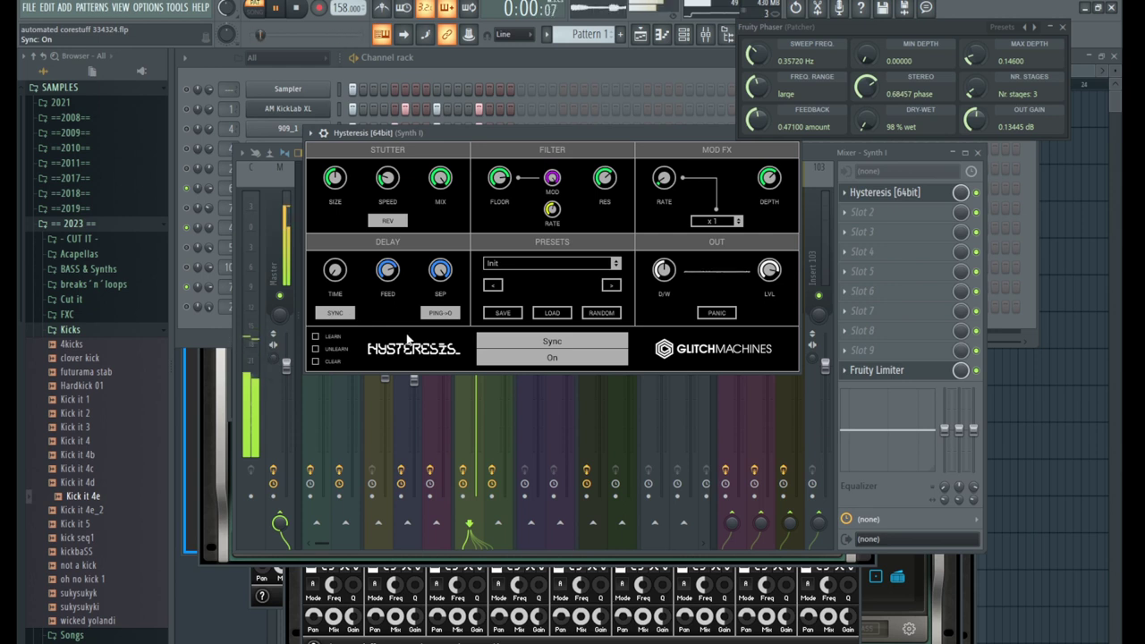
{"action": "left_click_drag", "start_coordinate": [668, 176], "coordinate": [663, 179]}
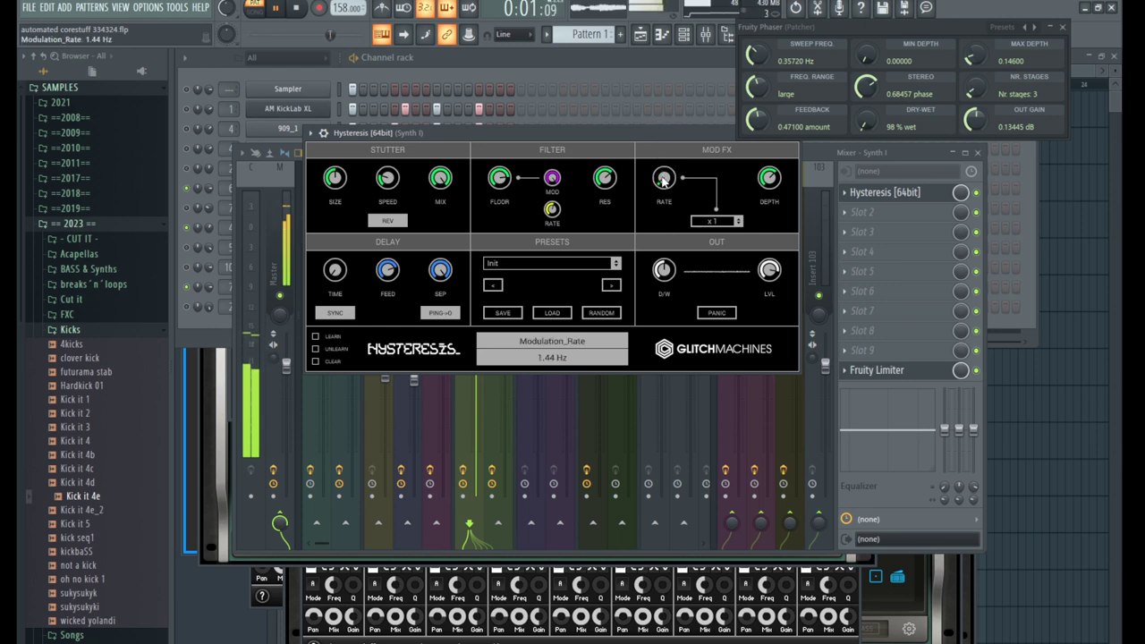
{"action": "left_click_drag", "start_coordinate": [665, 179], "coordinate": [662, 185]}
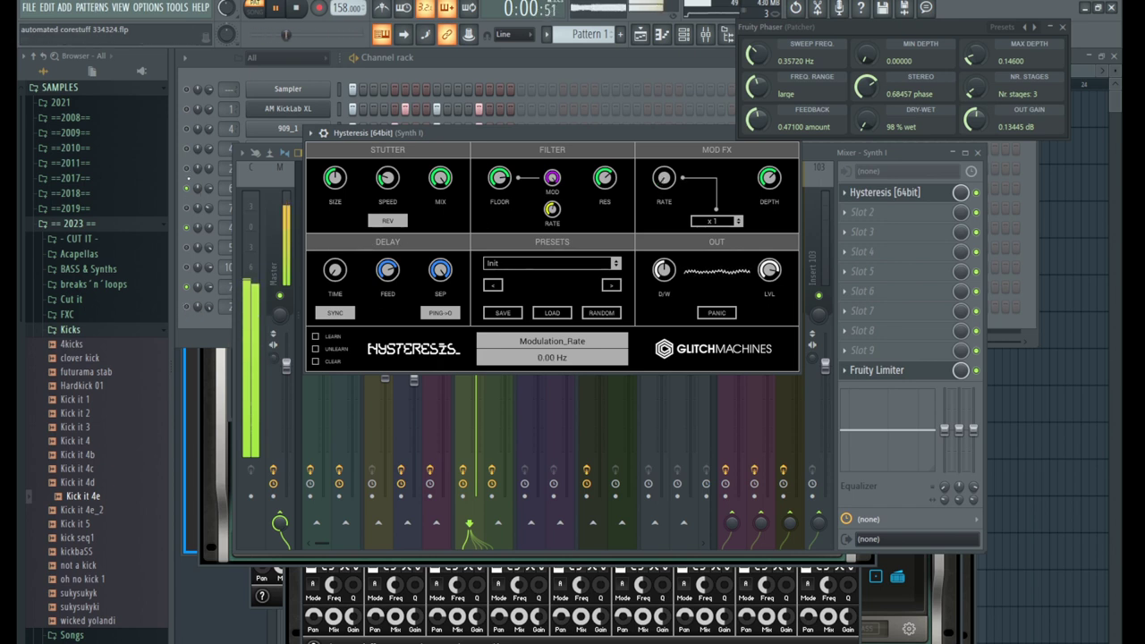
Unmute the 909 channel and lower the Synth I mixer fader to about -9.5 dB (61%)
{"action": "left_click", "coordinate": [189, 168]}
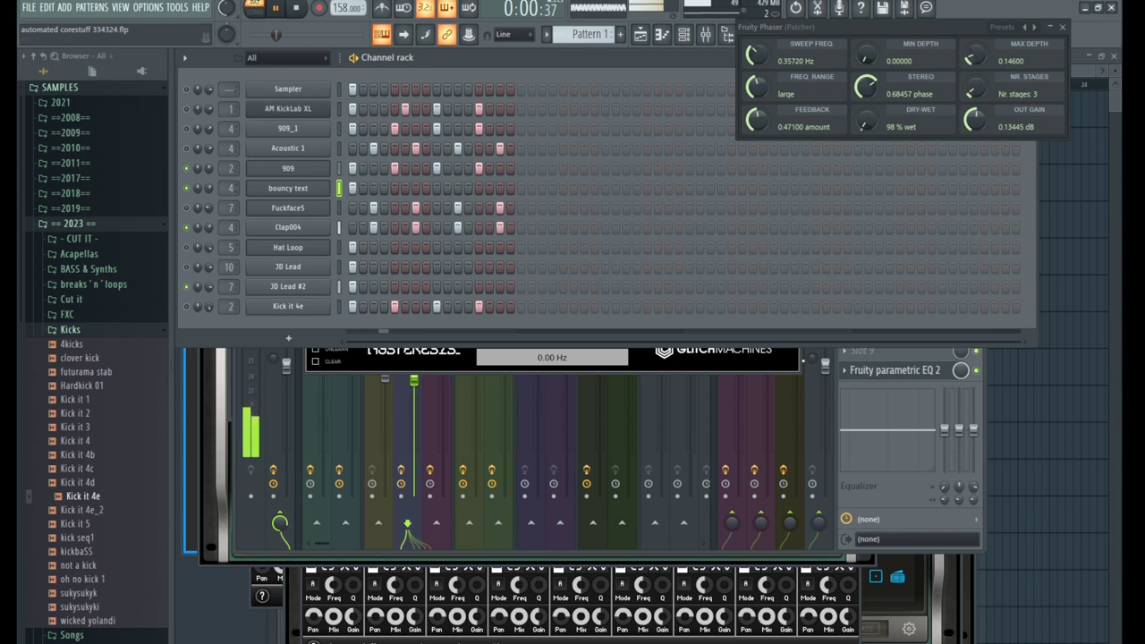
{"action": "key", "text": "F9"}
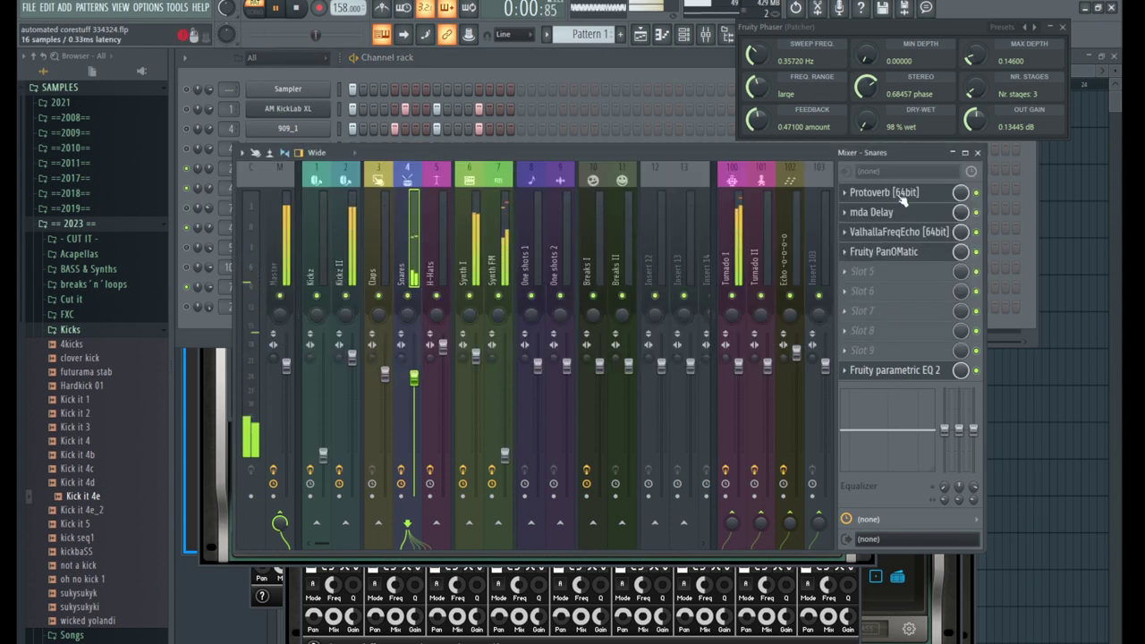
{"action": "left_click_drag", "start_coordinate": [475, 356], "coordinate": [475, 416]}
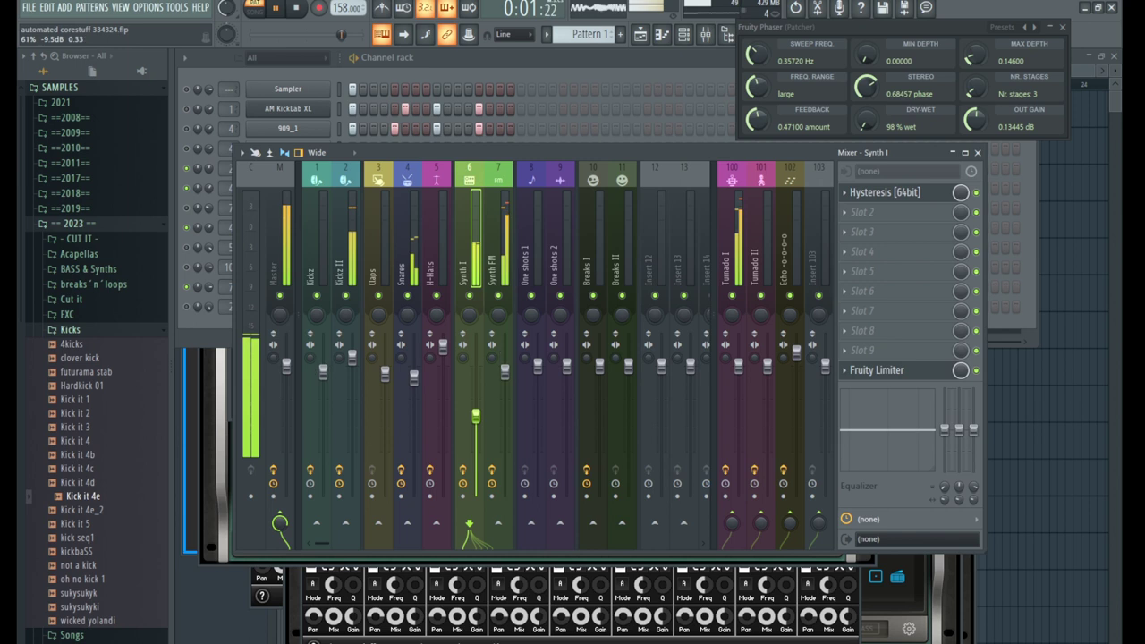
Load Kombinat Dva into effect slot 2 of the Synth I track, using preset 79 OG-Triple Ring in Multi mode
{"action": "left_click", "coordinate": [880, 212]}
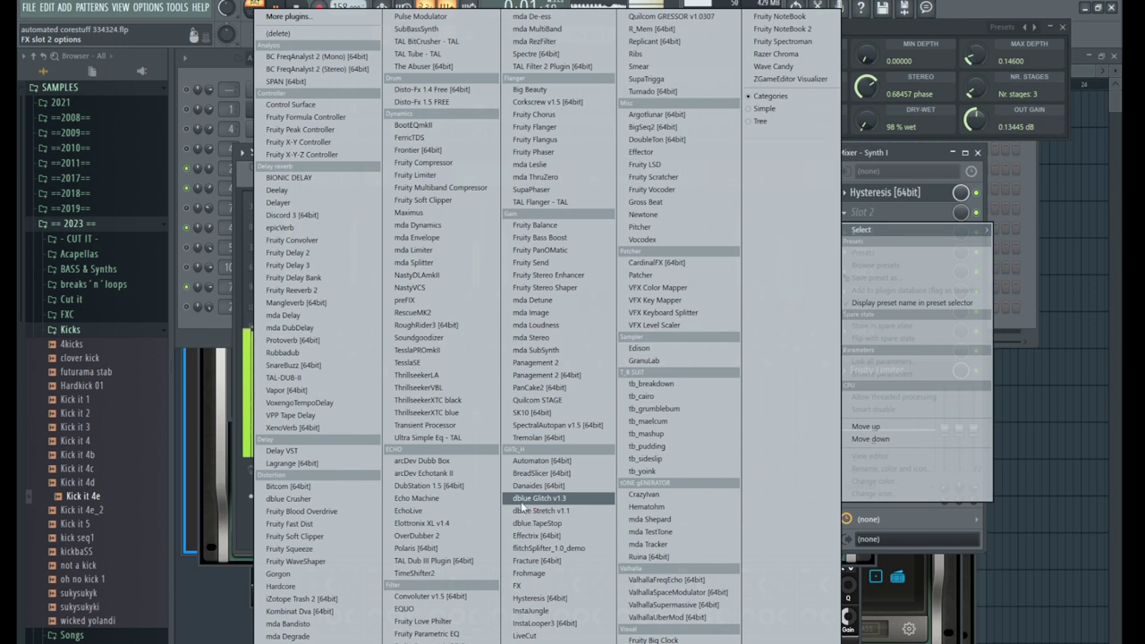
{"action": "left_click", "coordinate": [300, 611]}
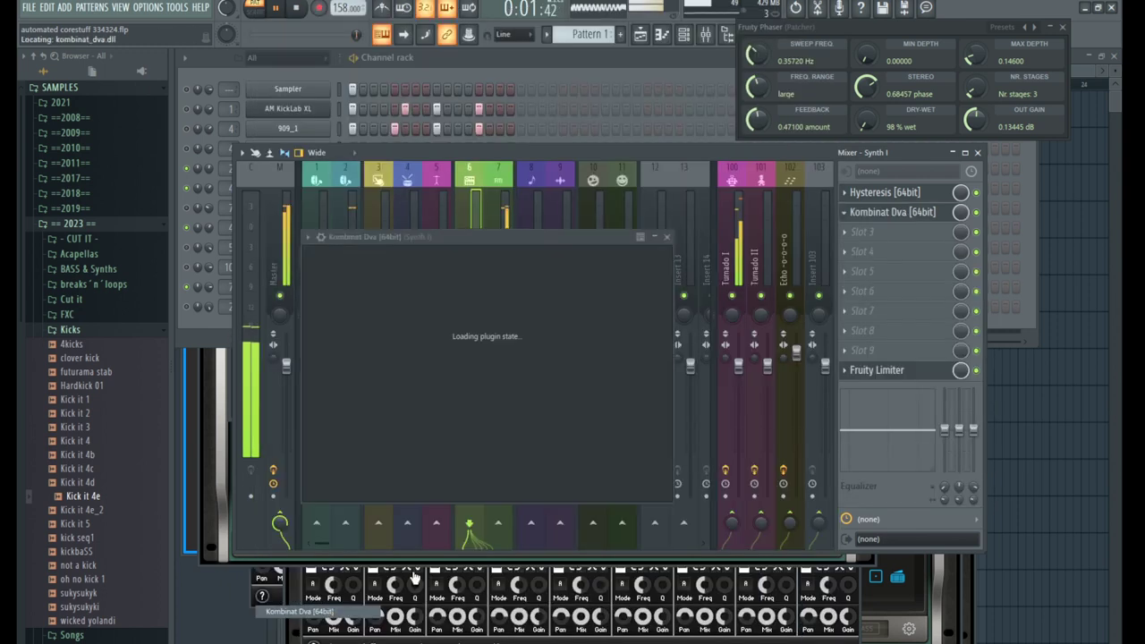
{"action": "left_click", "coordinate": [587, 265]}
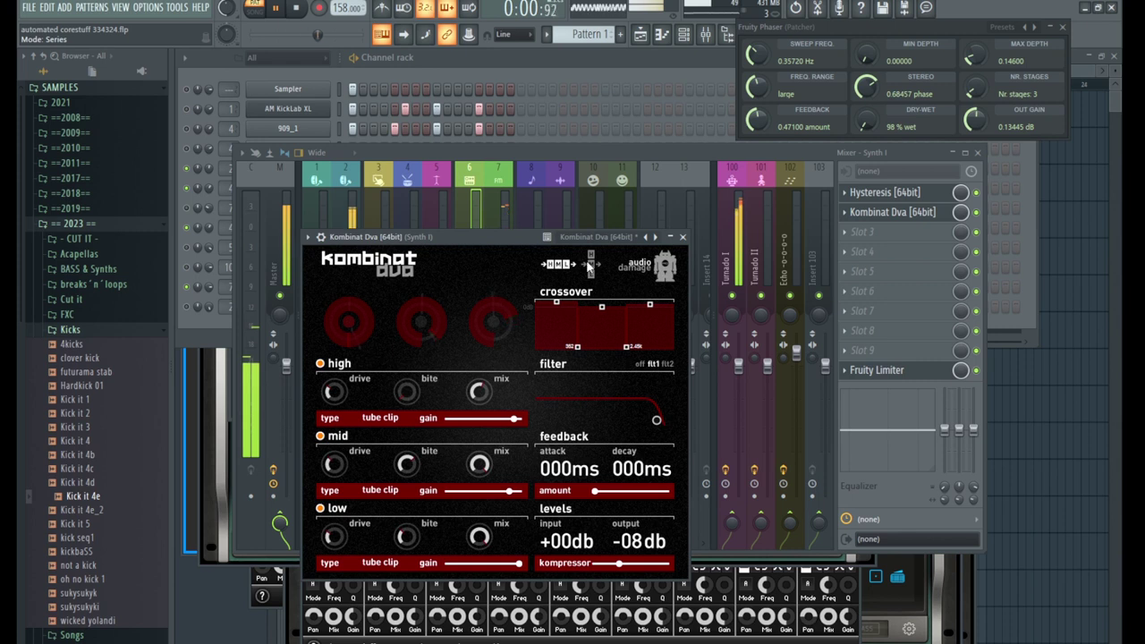
{"action": "left_click", "coordinate": [648, 239]}
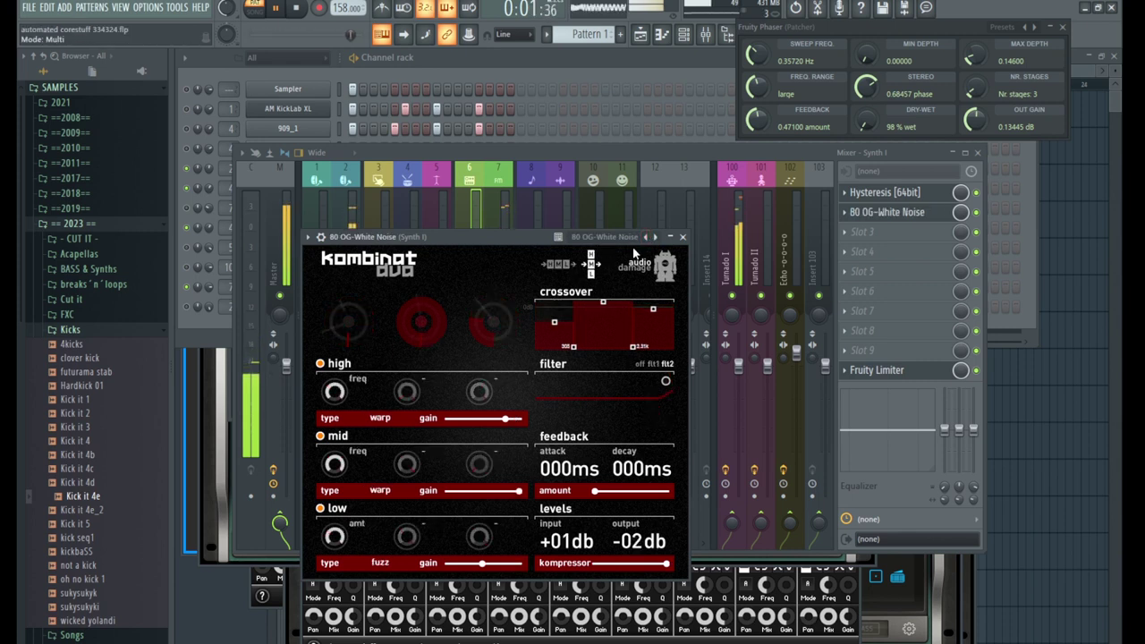
{"action": "left_click", "coordinate": [647, 238]}
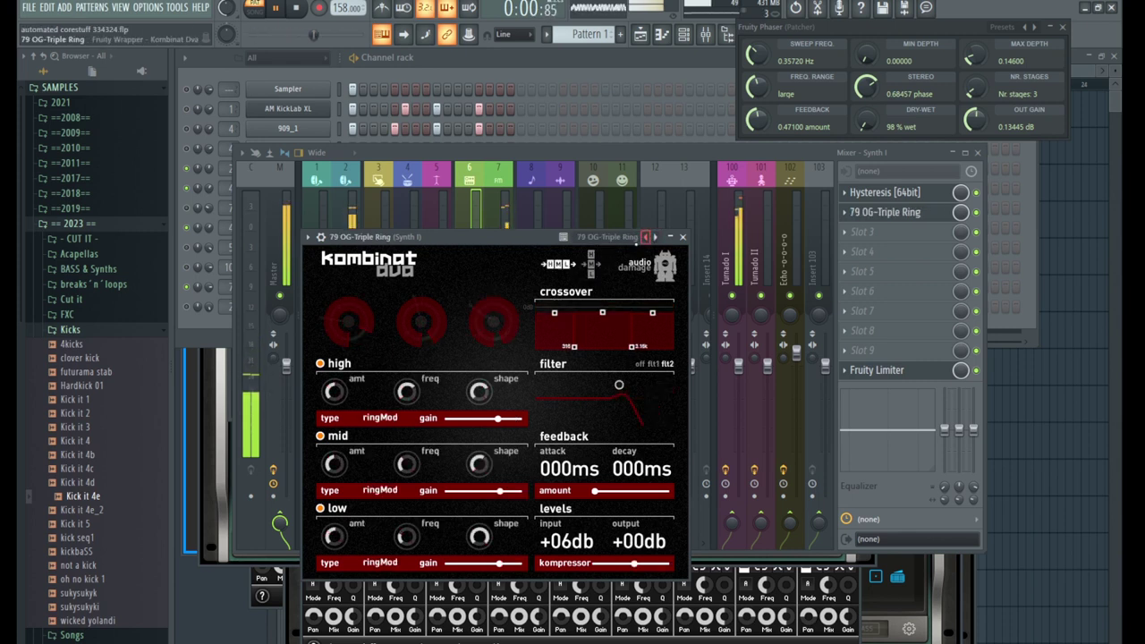
{"action": "left_click", "coordinate": [590, 266]}
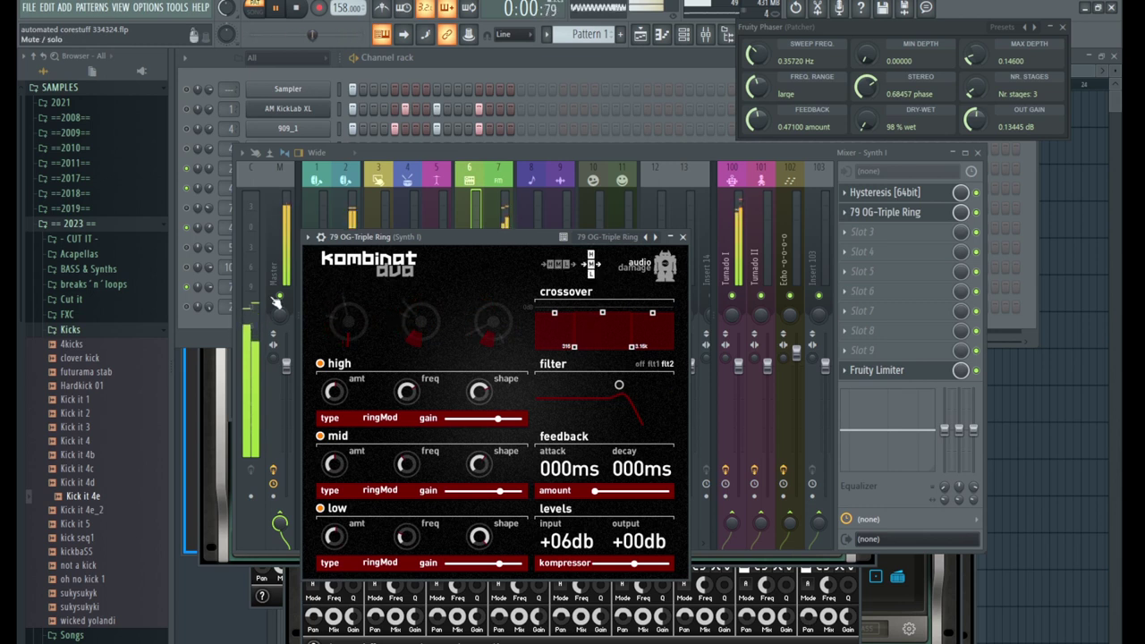
Mute JD Lead #2 and briefly try the 909 channel on mixer track 4 before returning it to track 2
{"action": "left_click", "coordinate": [191, 299]}
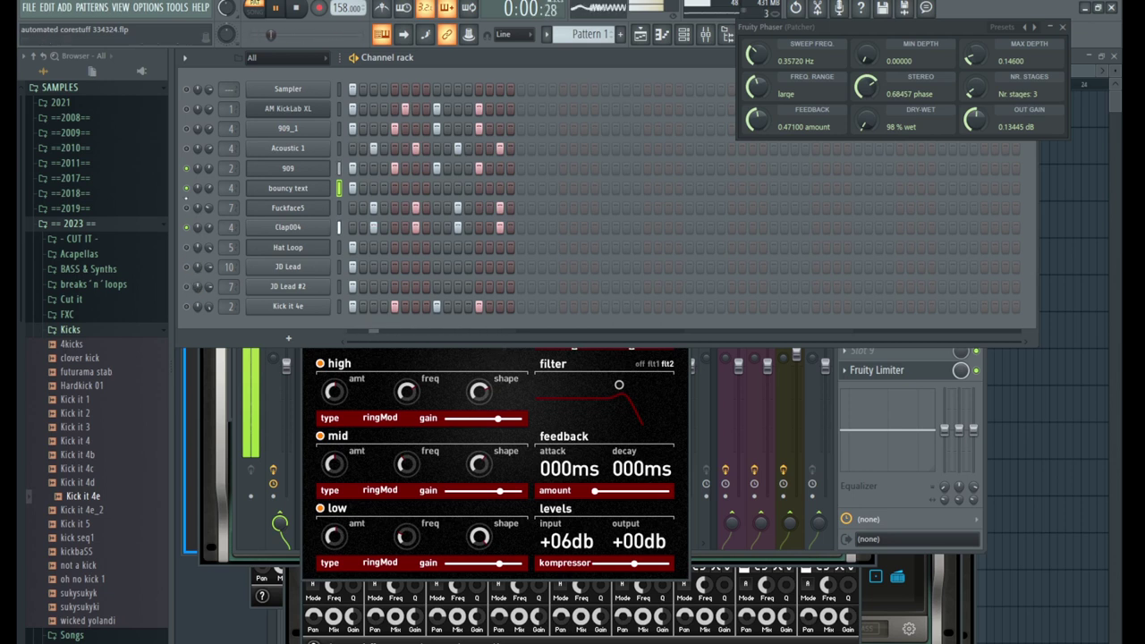
{"action": "scroll", "coordinate": [223, 167], "scroll_direction": "up", "scroll_amount": 2}
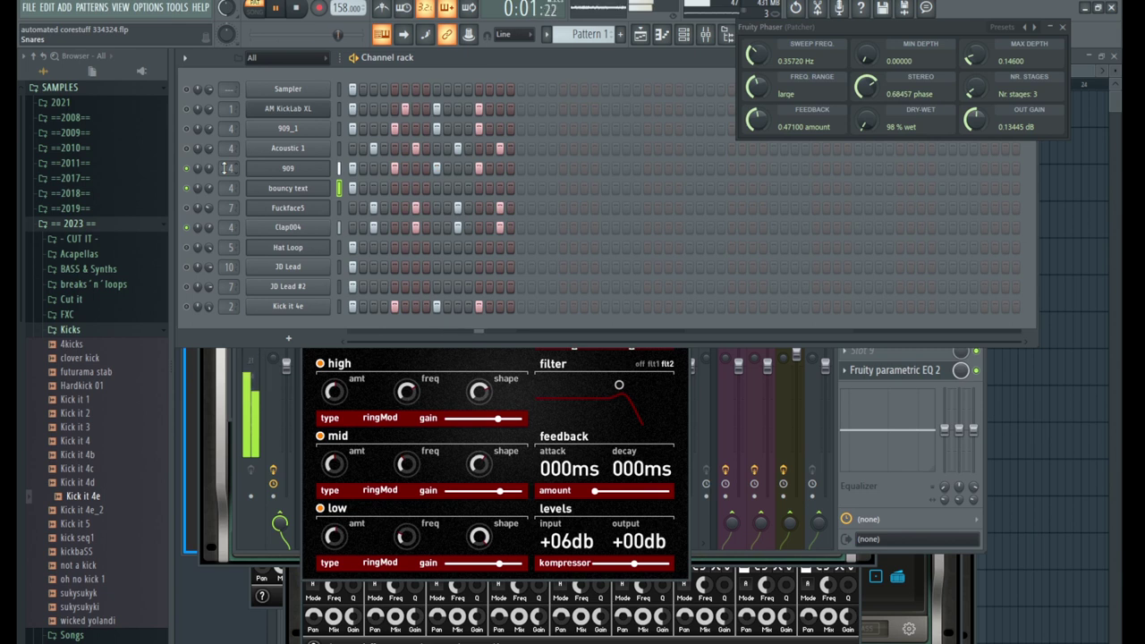
{"action": "scroll", "coordinate": [223, 167], "scroll_direction": "down", "scroll_amount": 2}
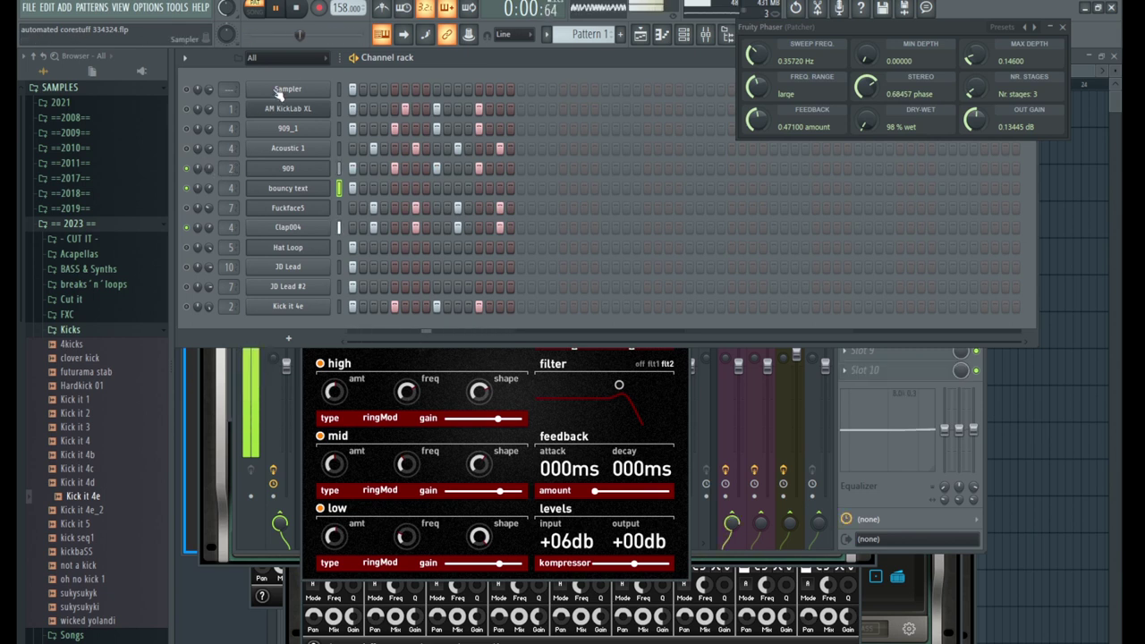
Drop the tempo to 10 BPM and unmute the Kick it 4e channel
{"action": "left_click_drag", "start_coordinate": [347, 8], "coordinate": [280, 227]}
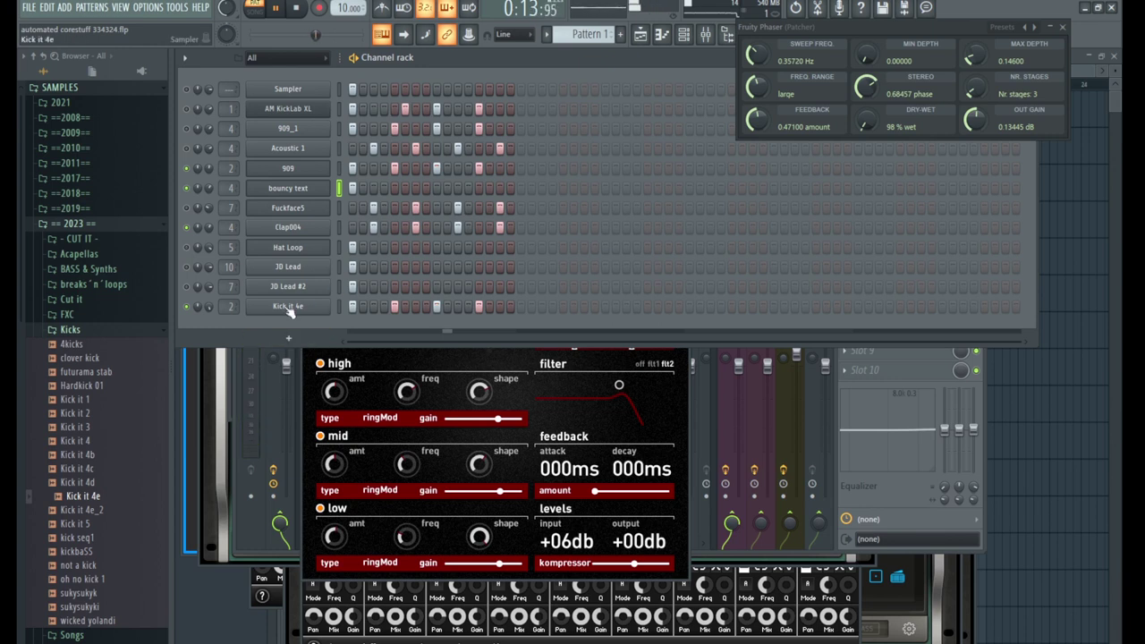
{"action": "key", "text": "F9"}
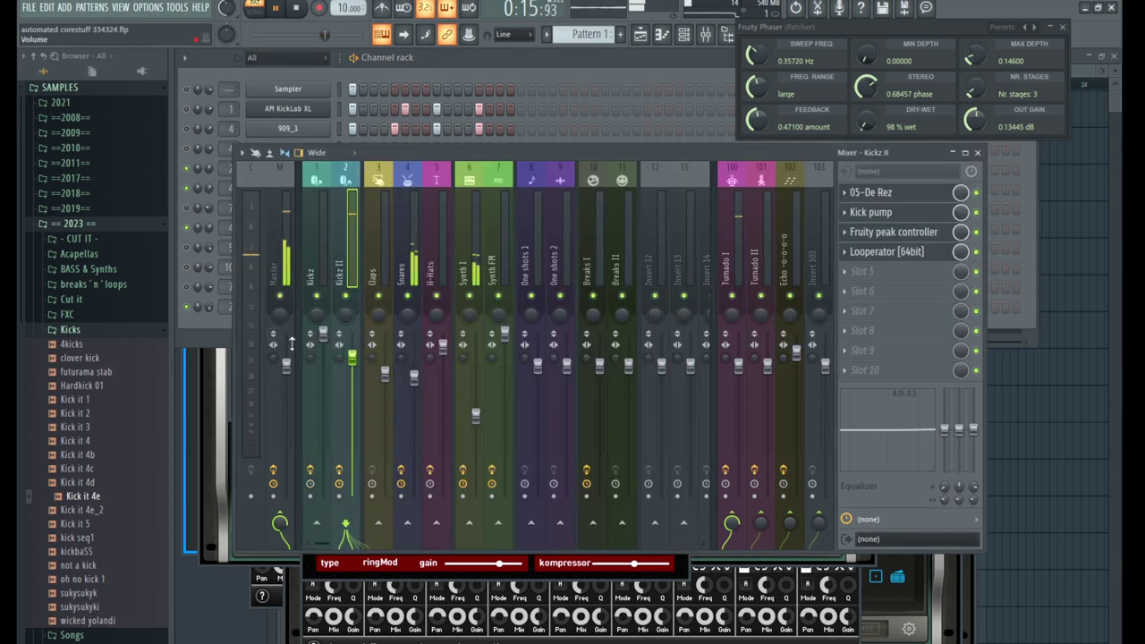
In InstaJungle on the Master track, set Speed to 50% and switch Reverse on
{"action": "left_click", "coordinate": [873, 192]}
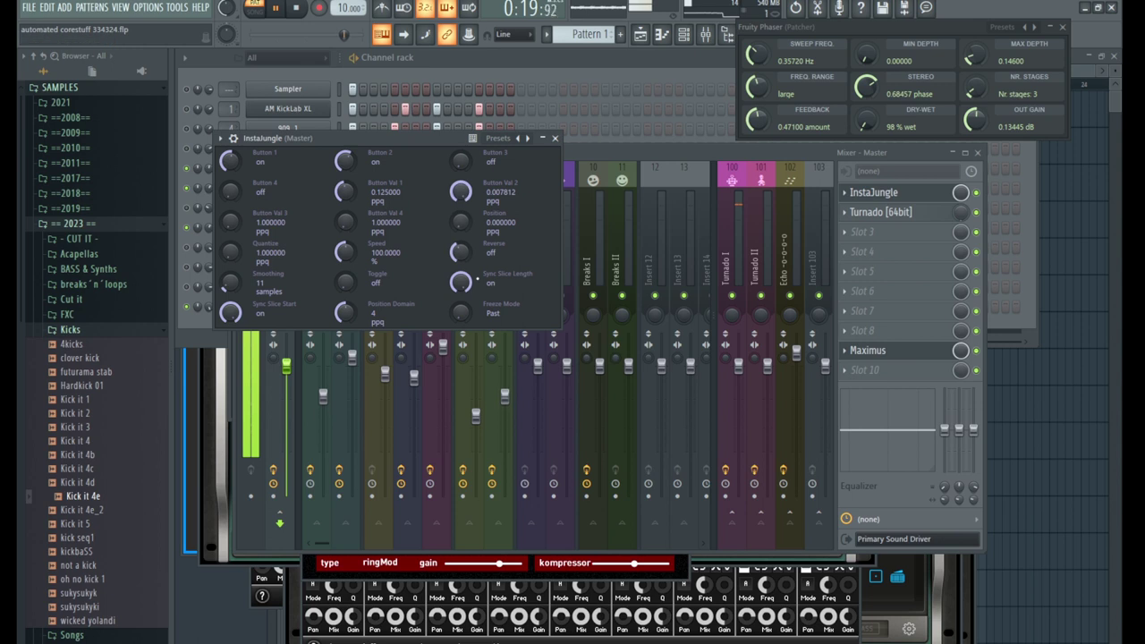
{"action": "left_click_drag", "start_coordinate": [344, 252], "coordinate": [345, 261]}
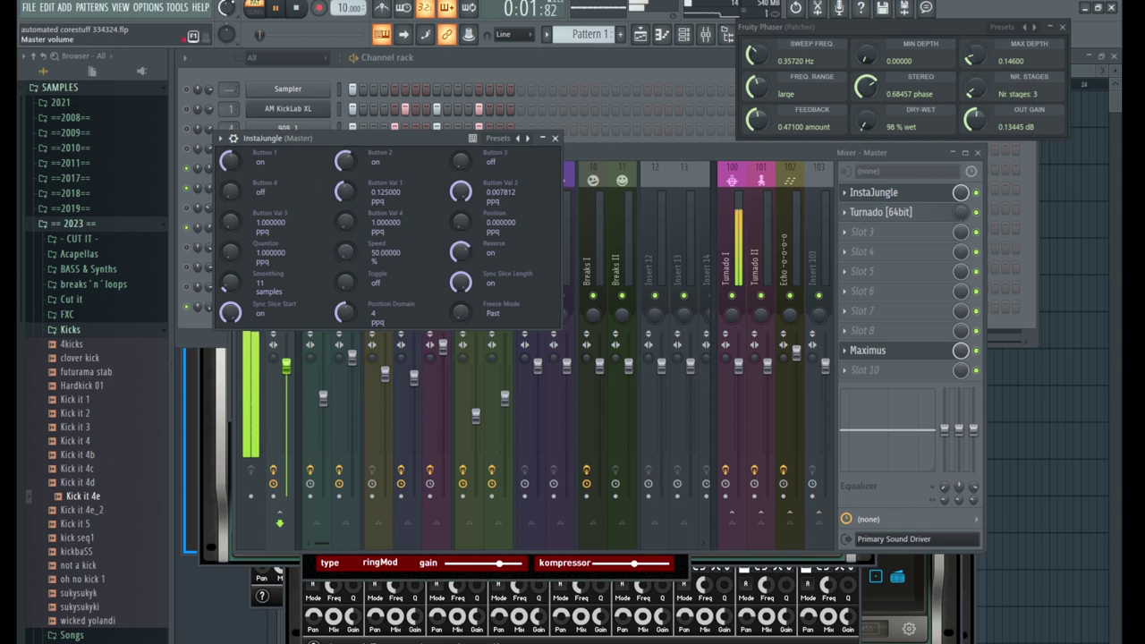
{"action": "left_click_drag", "start_coordinate": [259, 35], "coordinate": [259, 27]}
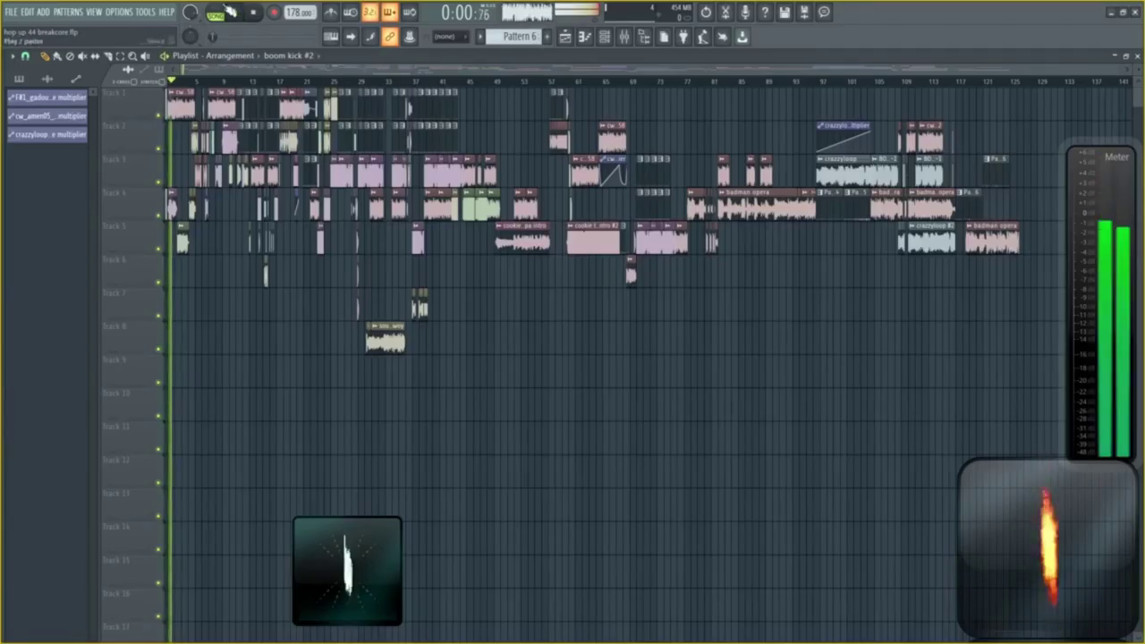
Show the mixer while the 178 BPM breakcore arrangement plays
{"action": "key", "text": "F9"}
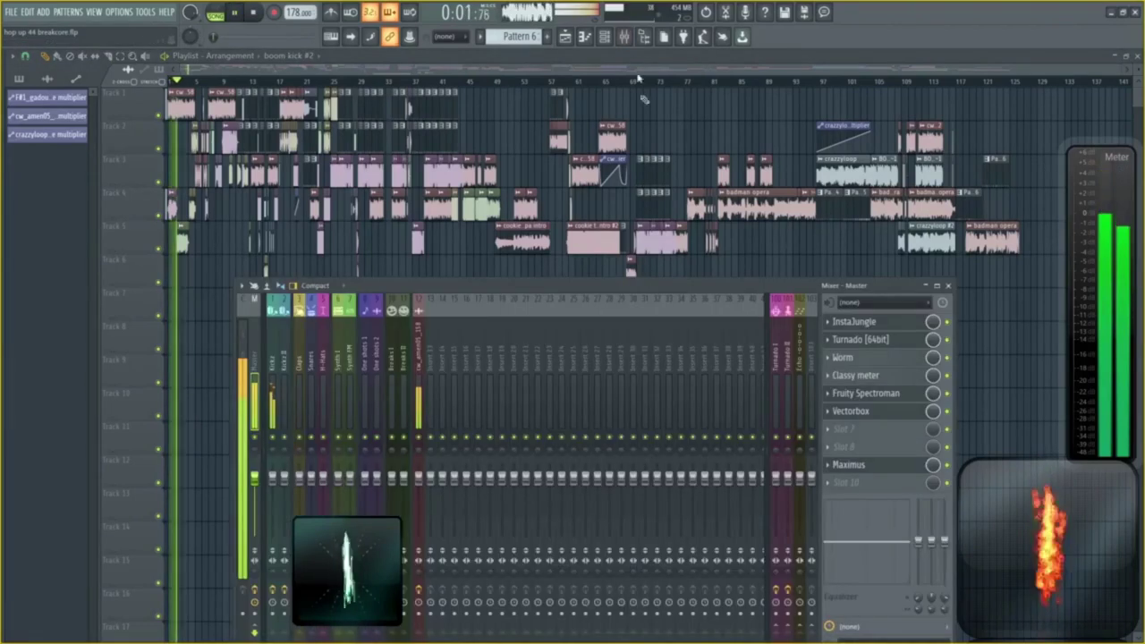